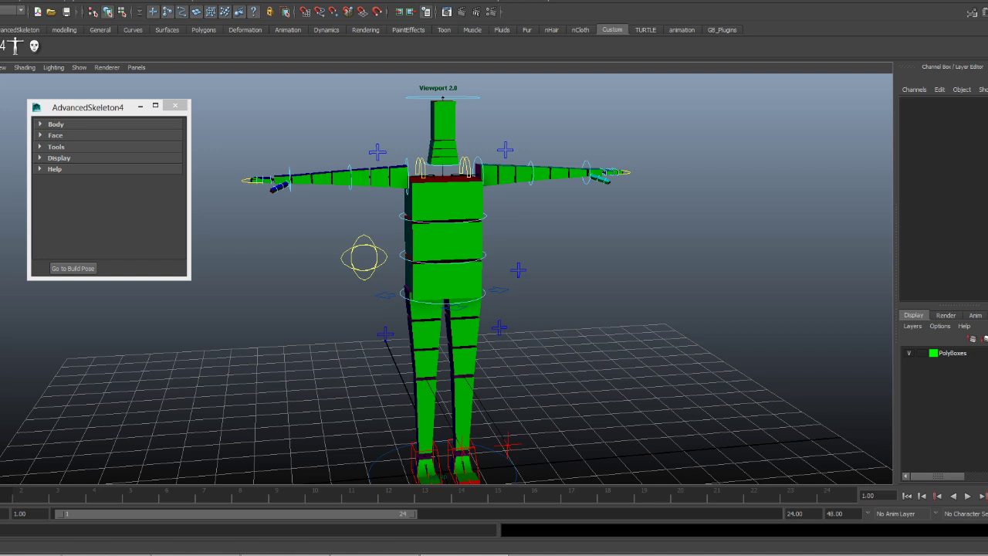
# Step: Hide the PolyBoxes layer and open the biped picker beside the rig
pyautogui.click(908, 353)
pyautogui.click(14, 45)
pyautogui.moveTo(261, 190); pyautogui.dragTo(275, 228)
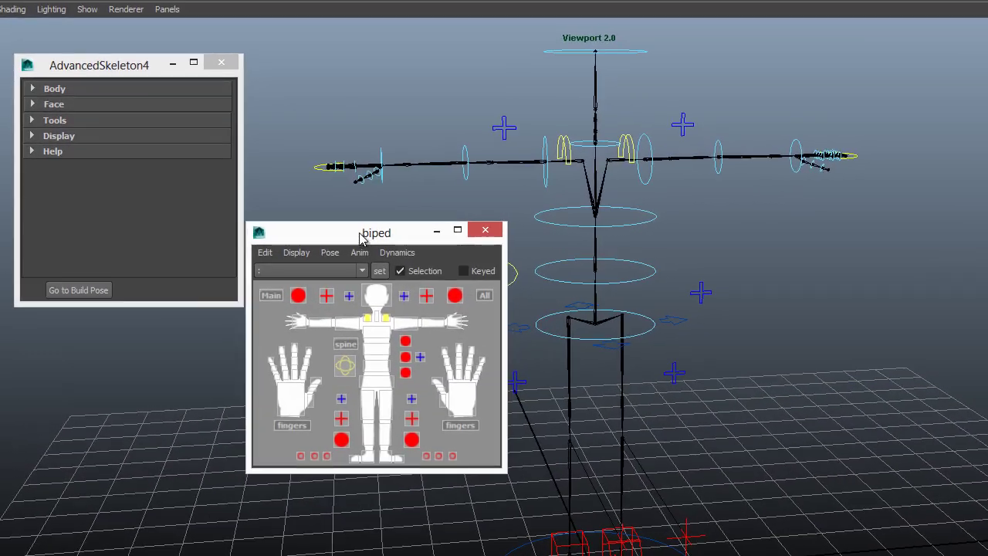
pyautogui.click(126, 10)
pyautogui.click(148, 29)
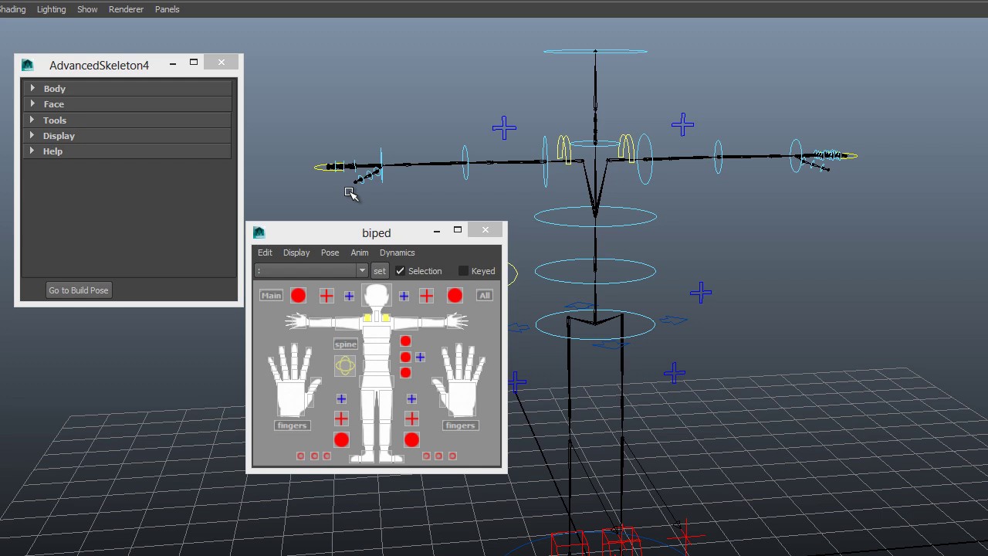
# Step: Turn on the GimbalLock display for the whole rig and turn it off again
pyautogui.click(297, 252)
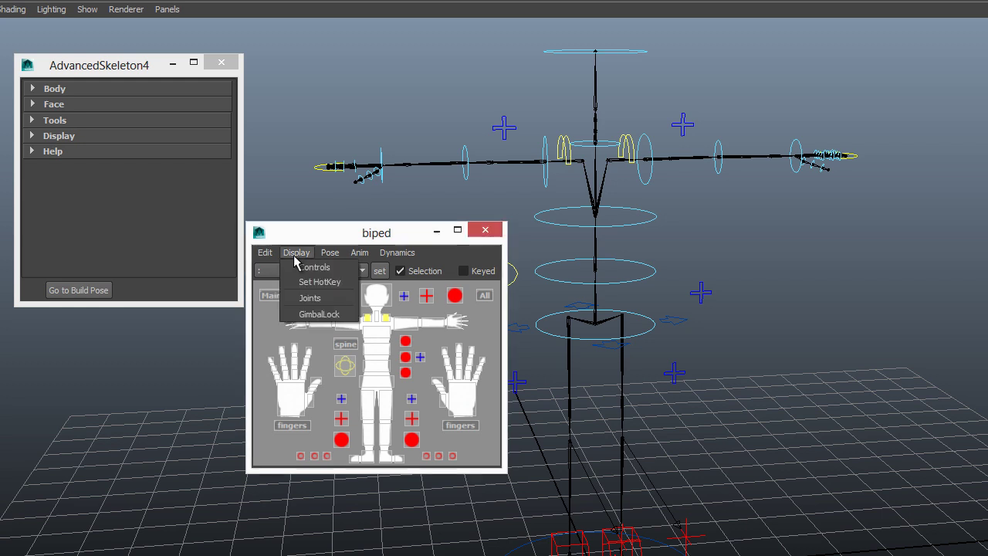
pyautogui.click(312, 314)
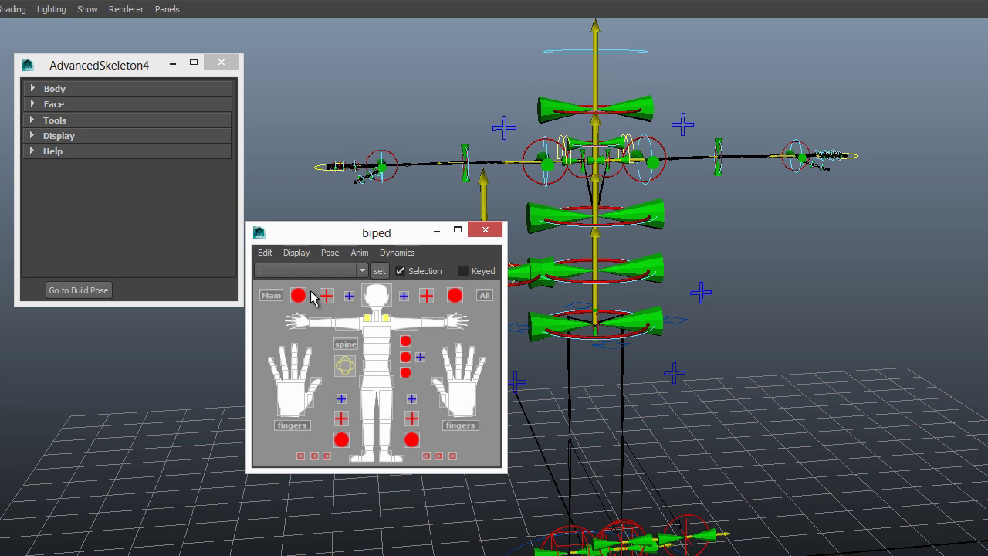
pyautogui.click(299, 253)
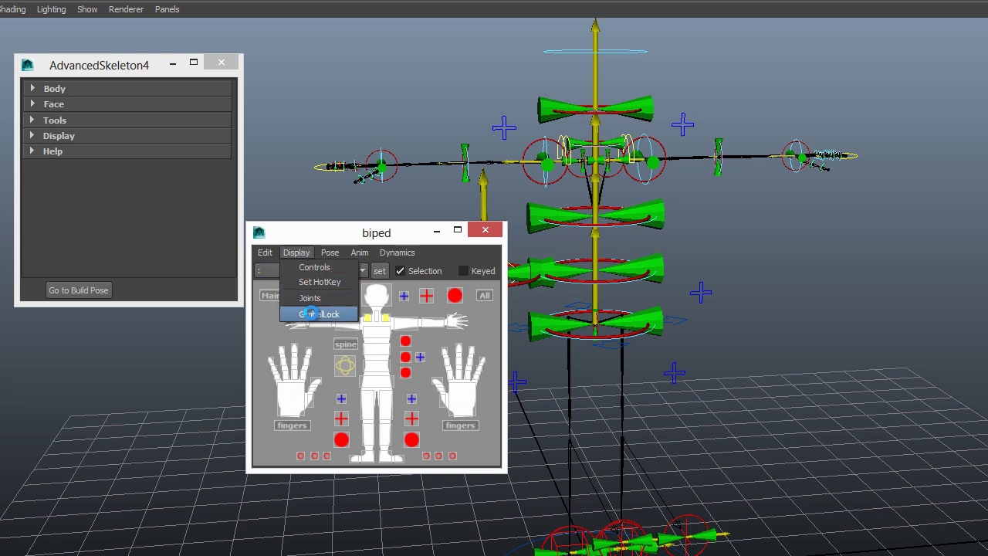
pyautogui.click(311, 314)
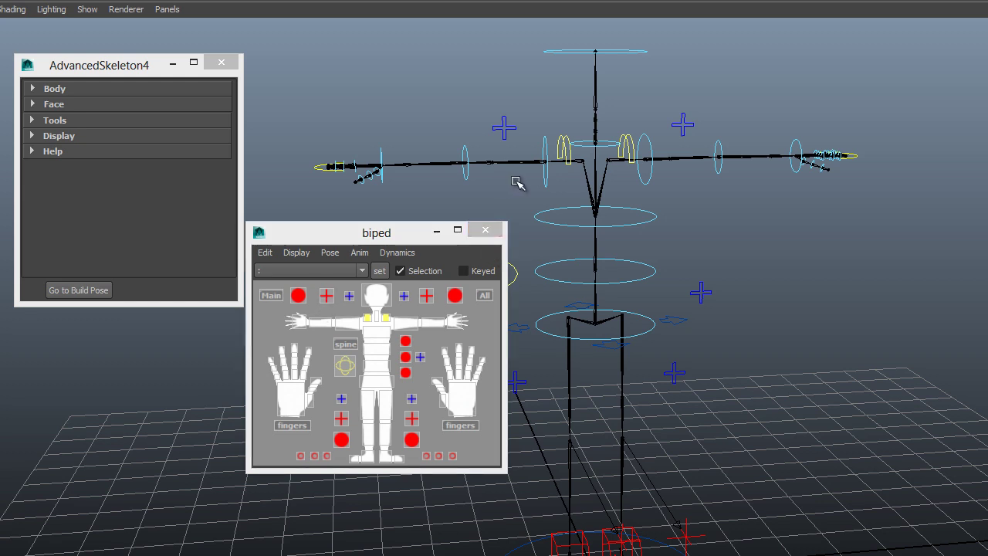
# Step: Show the GimbalLock indicator only for the right shoulder control and minimize the biped picker
pyautogui.click(549, 177)
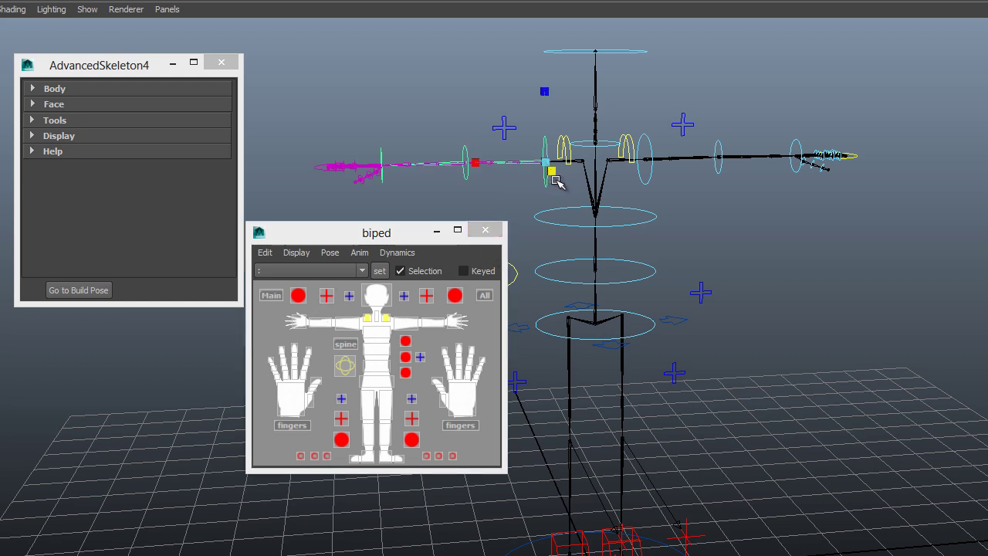
pyautogui.click(301, 253)
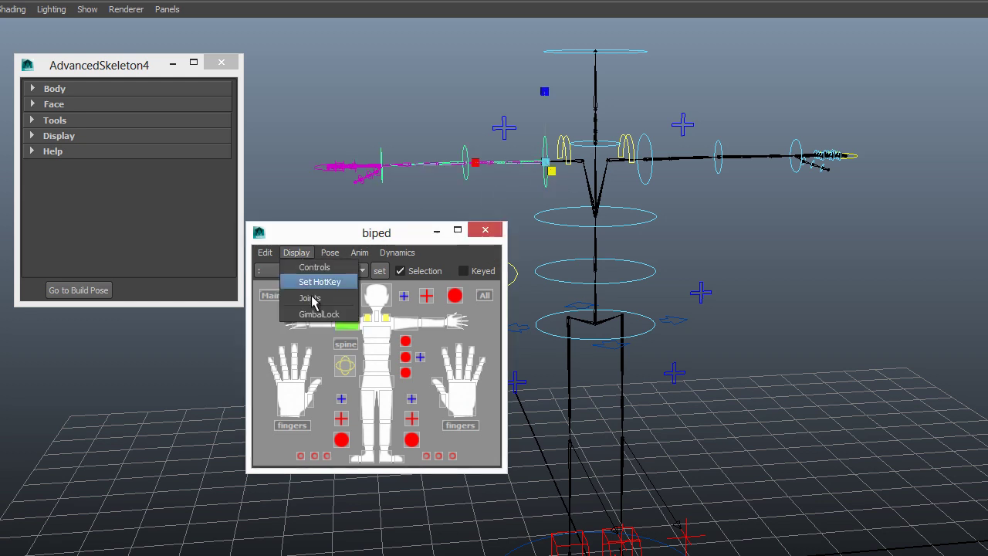
pyautogui.click(311, 298)
pyautogui.click(436, 230)
# Step: Delete the red ring and green cones from the right shoulder's gimbal indicator, keeping the yellow arrow
pyautogui.press('f')
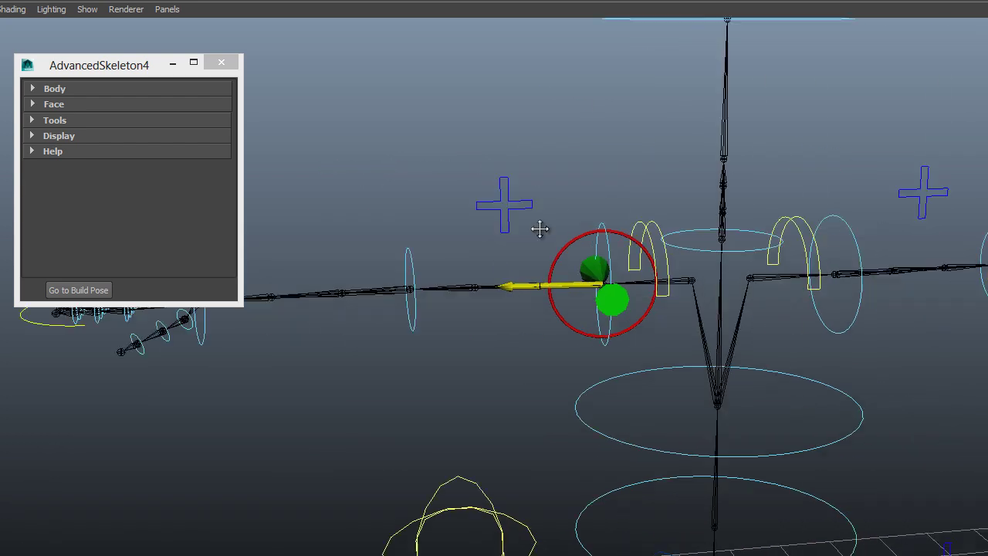
pyautogui.keyDown('alt'); pyautogui.moveTo(550, 230); pyautogui.dragTo(695, 230, button='right'); pyautogui.keyUp('alt')
pyautogui.keyDown('alt'); pyautogui.moveTo(695, 230); pyautogui.dragTo(788, 304); pyautogui.keyUp('alt')
pyautogui.moveTo(693, 313); pyautogui.dragTo(651, 361)
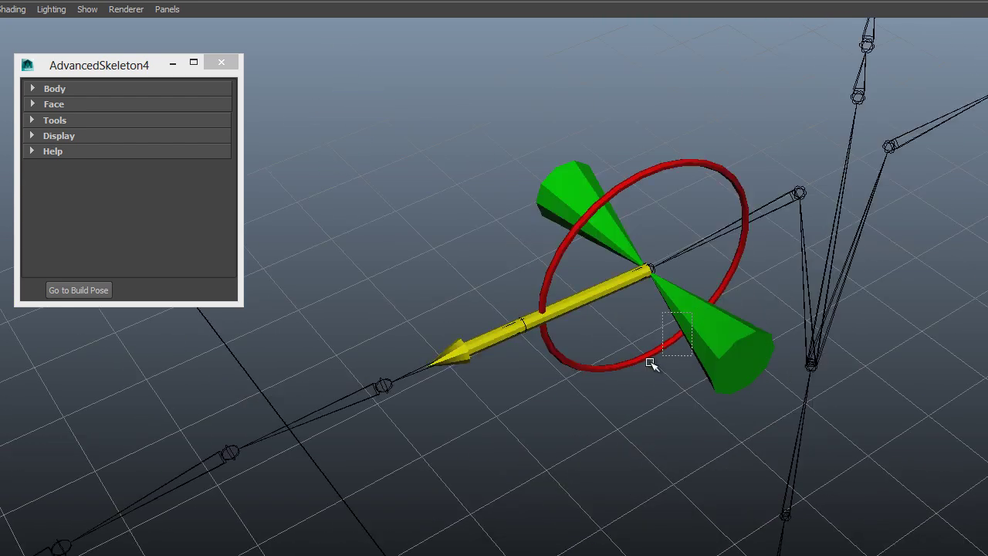
pyautogui.press('Delete')
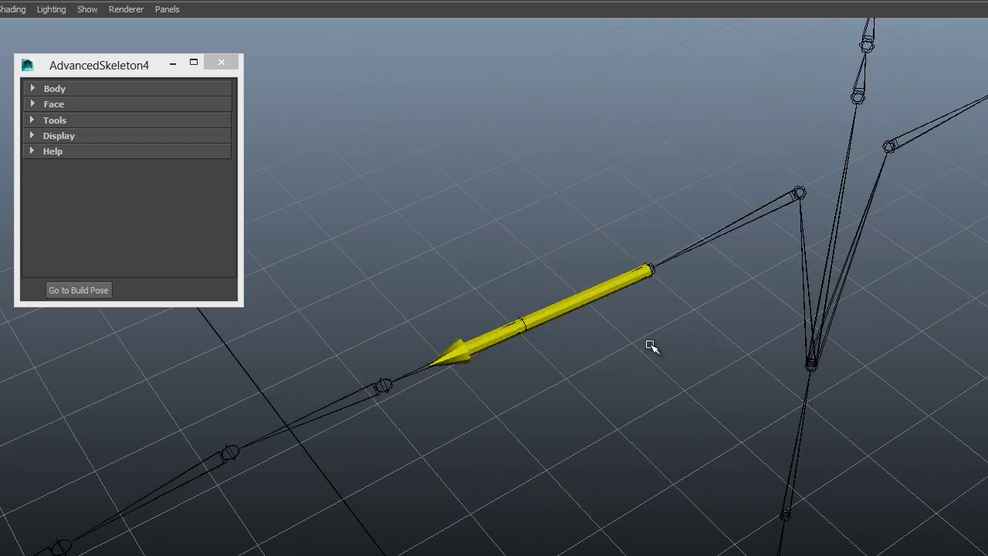
# Step: Select the FKShoulder_R control and key its rotation at frame 1 with all rotate values at 0
pyautogui.click(645, 274)
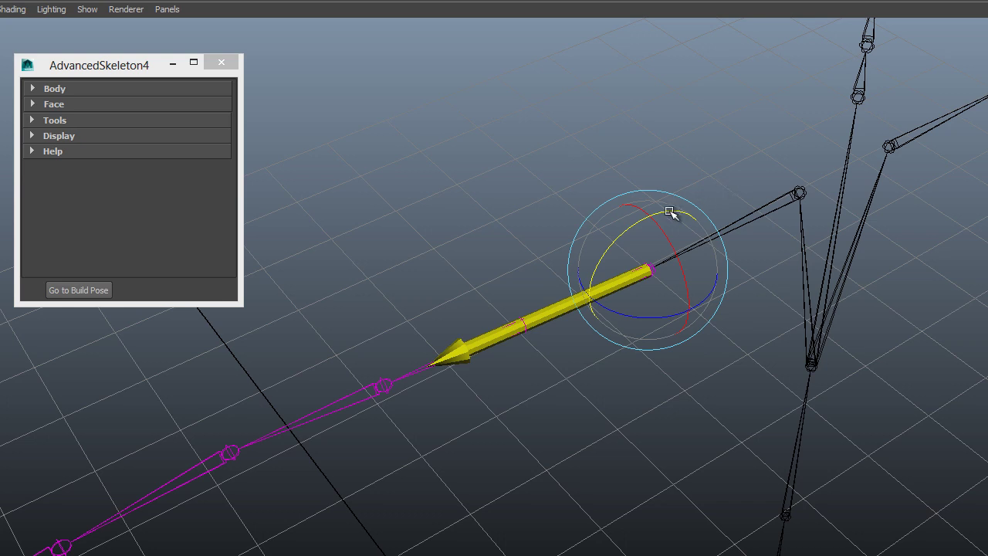
pyautogui.moveTo(657, 309)
pyautogui.mouseDown()
pyautogui.moveTo(712, 275)
pyautogui.moveTo(678, 272)
pyautogui.moveTo(656, 227)
pyautogui.moveTo(677, 293)
pyautogui.moveTo(617, 283)
pyautogui.moveTo(667, 275)
pyautogui.moveTo(655, 291)
pyautogui.mouseUp()
pyautogui.hotkey('shift', 'e')
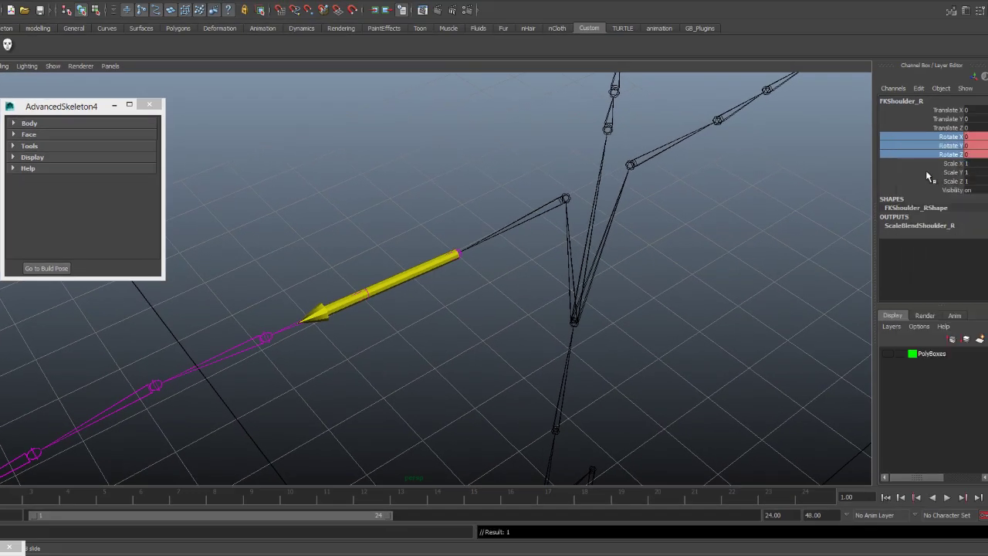
pyautogui.hotkey('ctrl', 'z')
# Step: Try rotating the right shoulder control freely about several axes, and undo the rotations
pyautogui.click(291, 498)
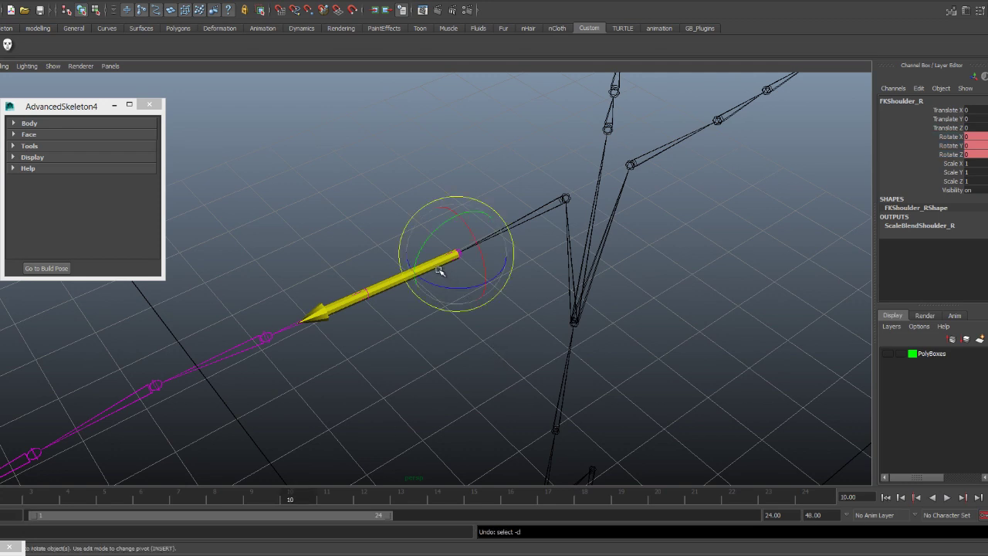
pyautogui.hotkey('ctrl', 'z')
pyautogui.moveTo(439, 270); pyautogui.dragTo(464, 264)
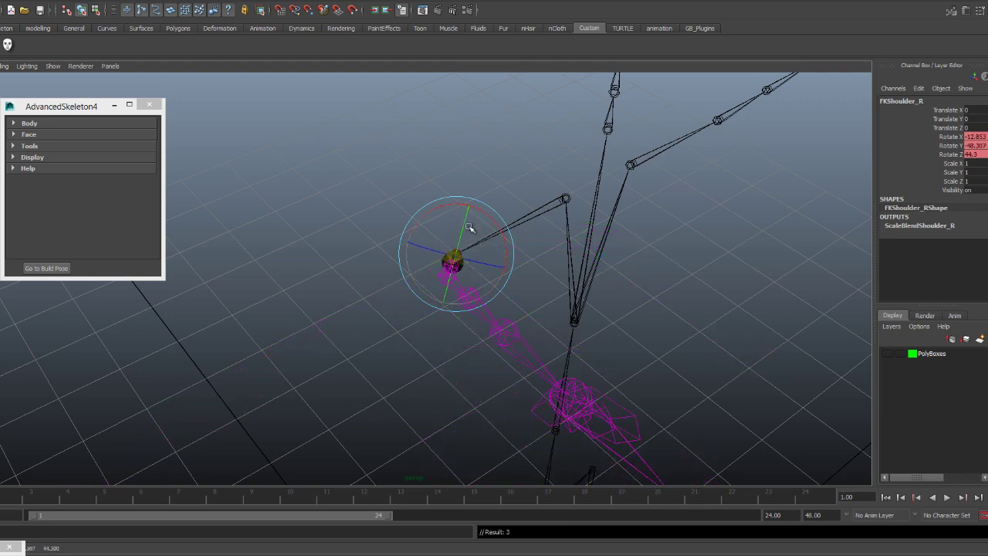
pyautogui.moveTo(478, 210); pyautogui.dragTo(495, 238)
pyautogui.hotkey('ctrl', 'z')
pyautogui.hotkey('ctrl', 'z')
pyautogui.hotkey('ctrl', 'z')
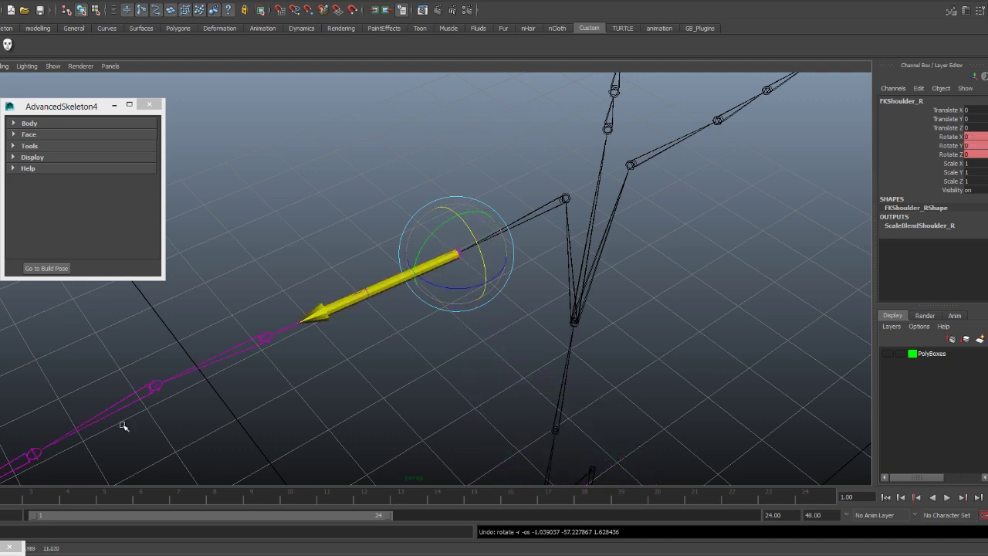
# Step: At frame 10, rotate the right shoulder control to about X -45.3, Y -32.9 and Z 51.3
pyautogui.click(296, 495)
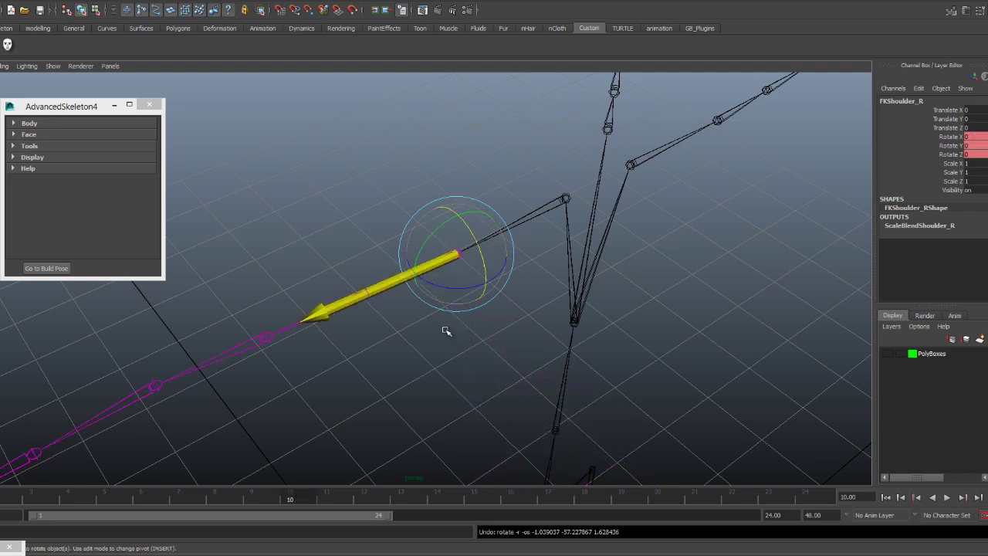
pyautogui.moveTo(425, 279); pyautogui.dragTo(485, 291)
pyautogui.hotkey('ctrl', 'z')
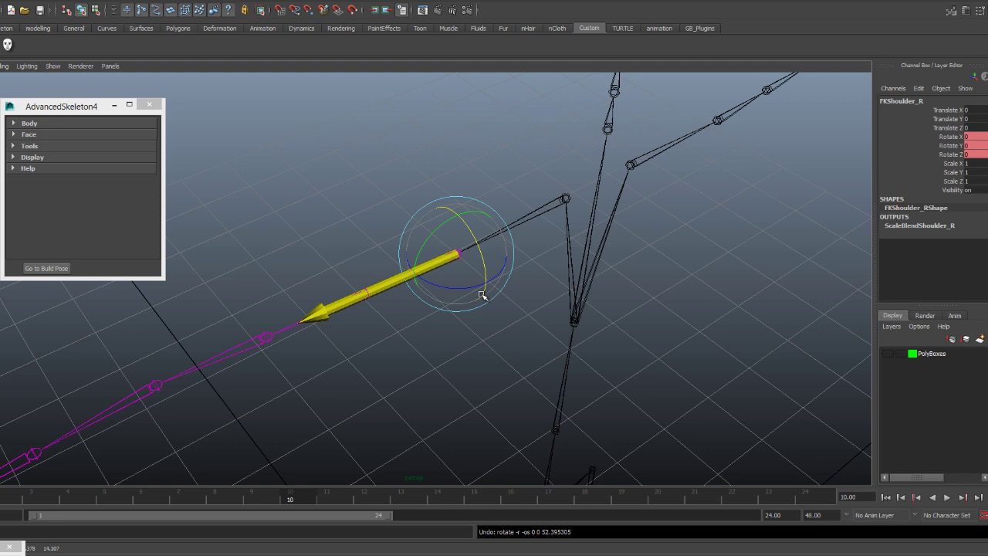
pyautogui.moveTo(463, 221); pyautogui.dragTo(468, 260)
pyautogui.click(420, 284)
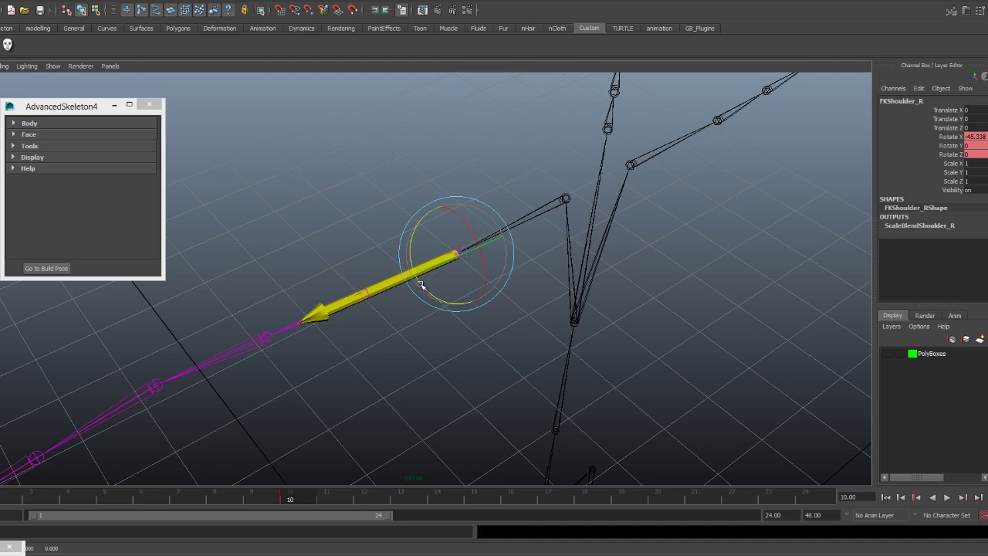
pyautogui.moveTo(421, 285); pyautogui.dragTo(459, 342)
pyautogui.moveTo(455, 301)
pyautogui.mouseDown()
pyautogui.moveTo(459, 291)
pyautogui.moveTo(457, 309)
pyautogui.mouseUp()
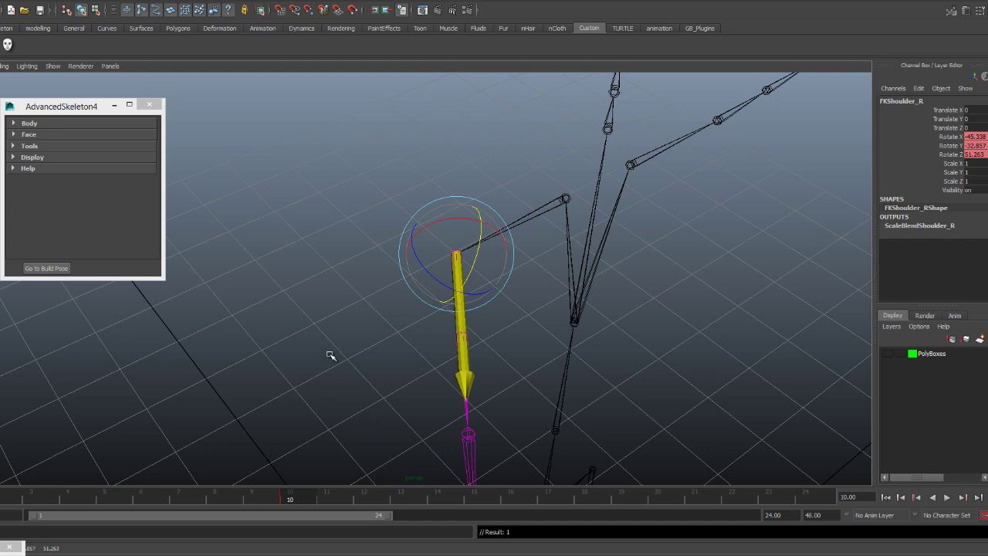
# Step: Open the attributes of FKShoulder_R and try the zxy rotate order
pyautogui.moveTo(332, 363); pyautogui.dragTo(342, 399, button='right')
pyautogui.click(220, 269)
pyautogui.click(219, 278)
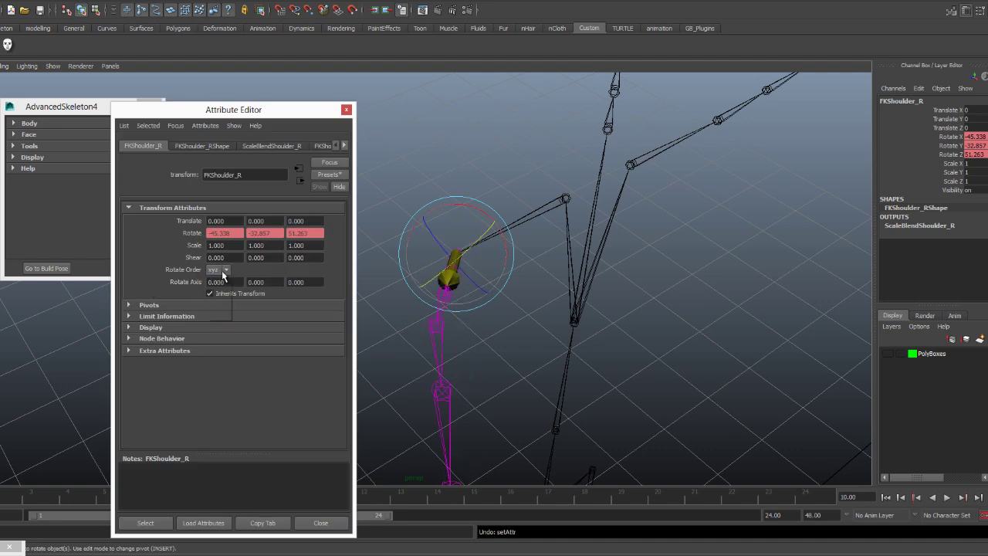
pyautogui.click(222, 271)
pyautogui.click(216, 292)
pyautogui.click(220, 270)
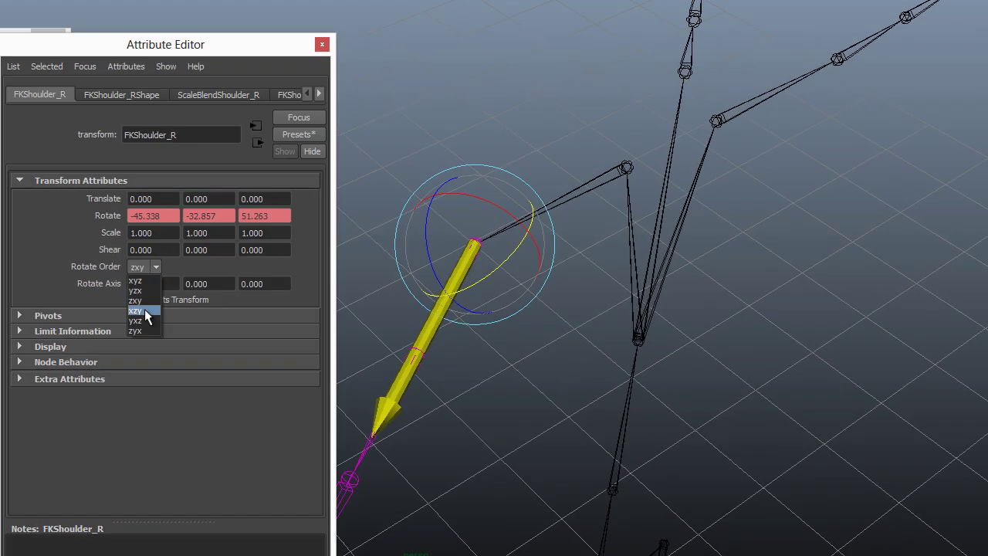
pyautogui.click(186, 305)
# Step: Try the rotate orders yxz, zyx and yzx on FKShoulder_R to compare the arm's orientation
pyautogui.click(155, 266)
pyautogui.click(146, 311)
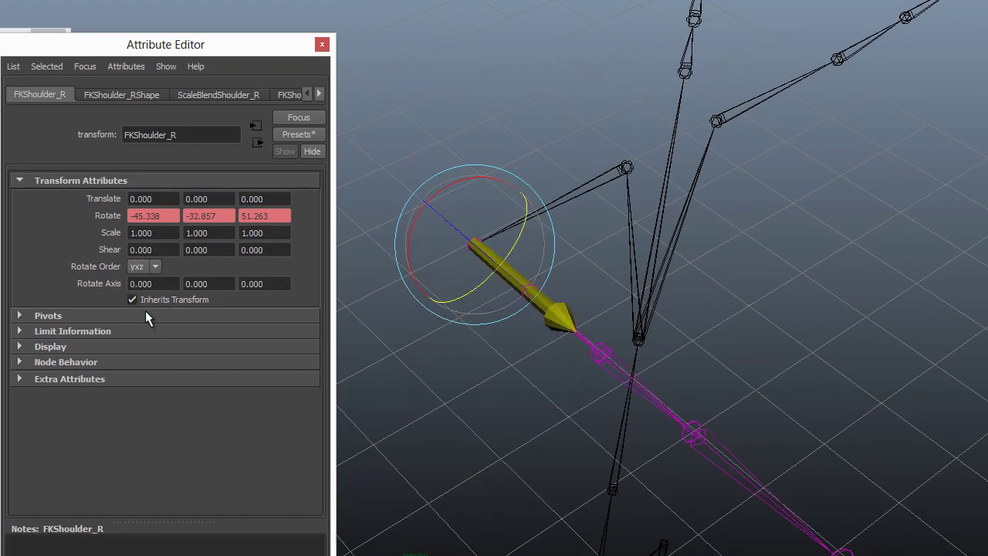
pyautogui.click(145, 271)
pyautogui.click(144, 328)
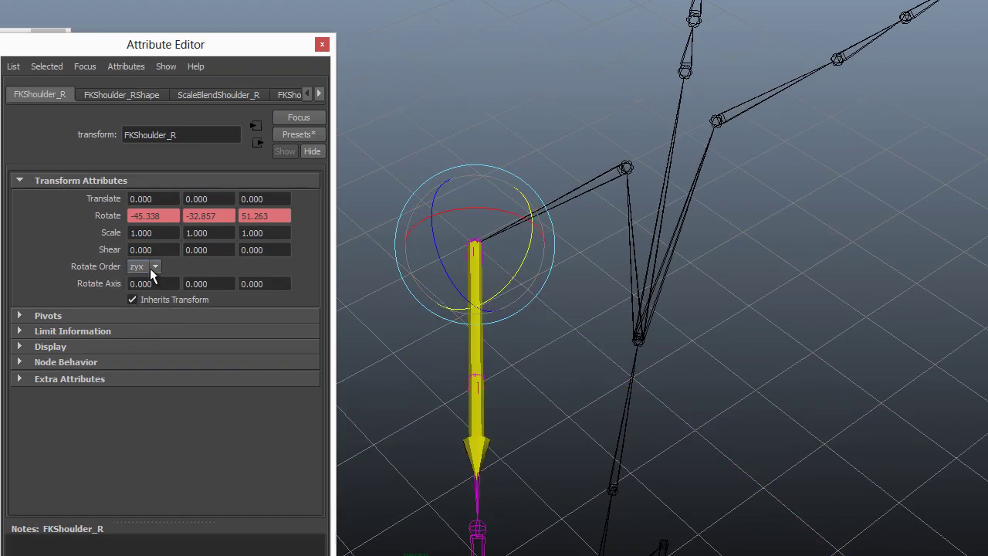
pyautogui.click(151, 266)
pyautogui.click(148, 294)
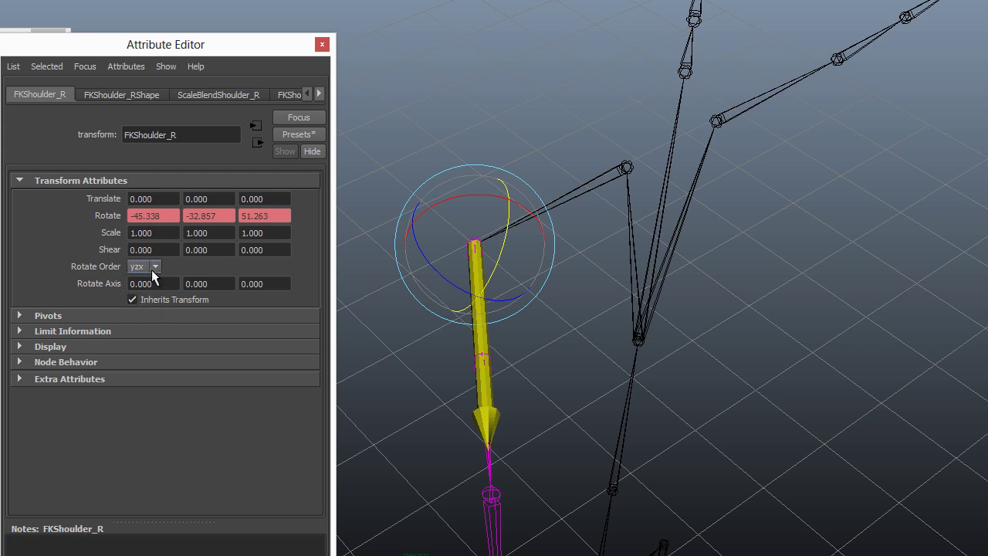
pyautogui.scroll(1, 151, 269)
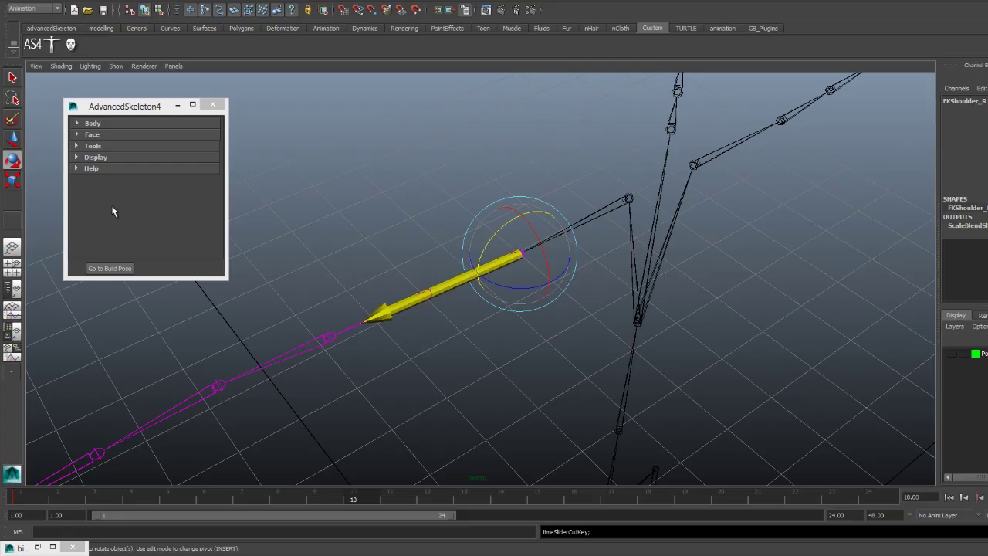
# Step: Set the Rotate tool's rotate mode to Gimbal and close its settings
pyautogui.doubleClick(13, 160)
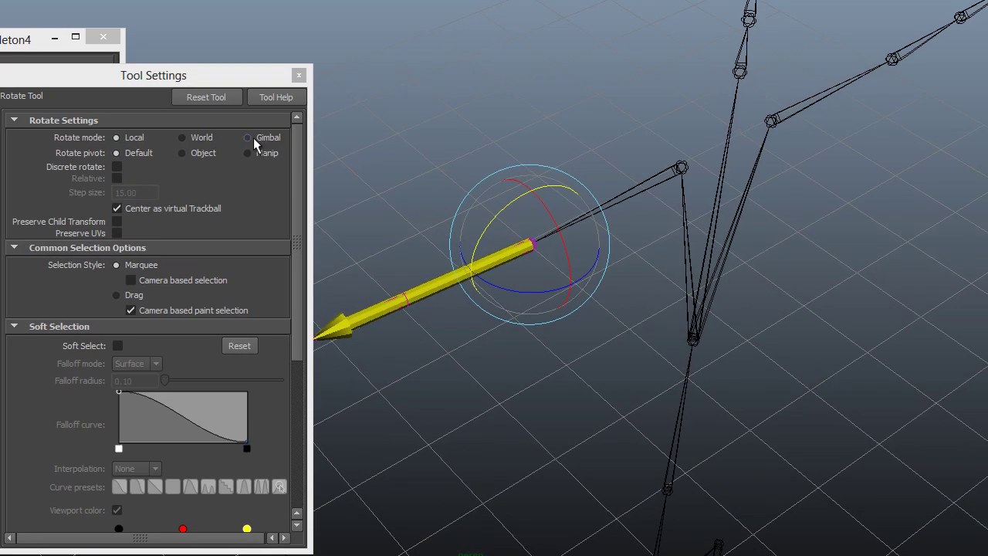
pyautogui.click(251, 138)
pyautogui.click(299, 75)
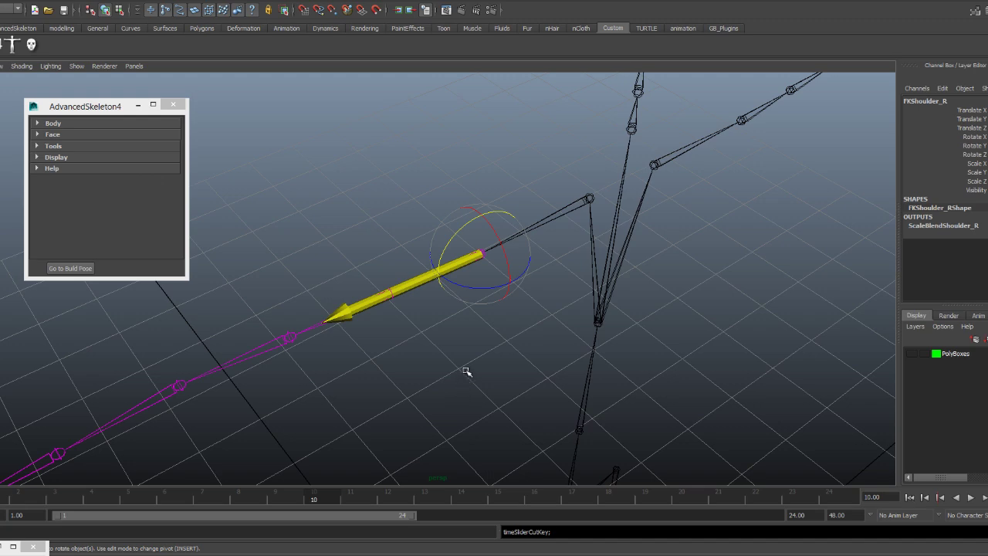
# Step: Swing the right shoulder control about its Y axis and set Rotate Y to exactly -90
pyautogui.moveTo(470, 347); pyautogui.dragTo(796, 234, button='middle')
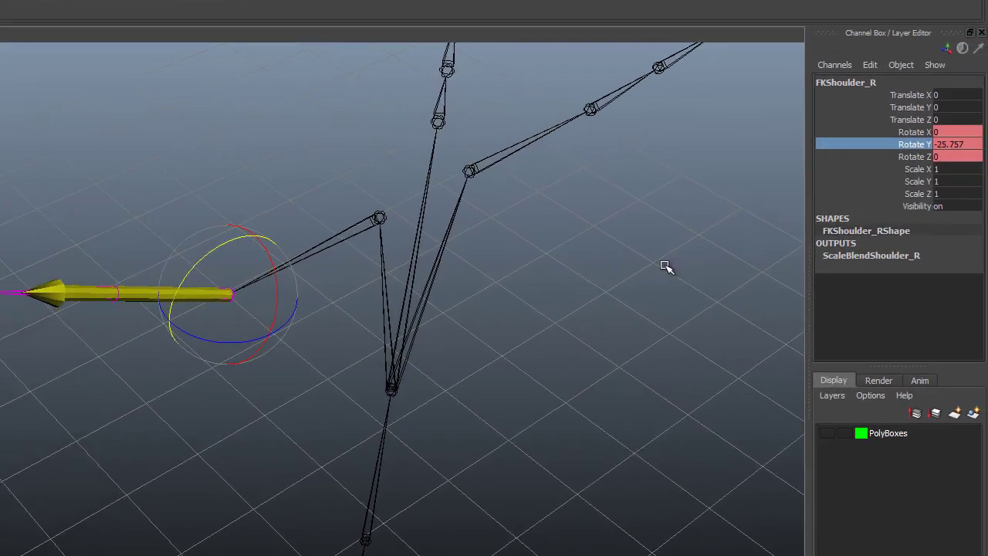
pyautogui.moveTo(665, 267); pyautogui.dragTo(537, 269, button='middle')
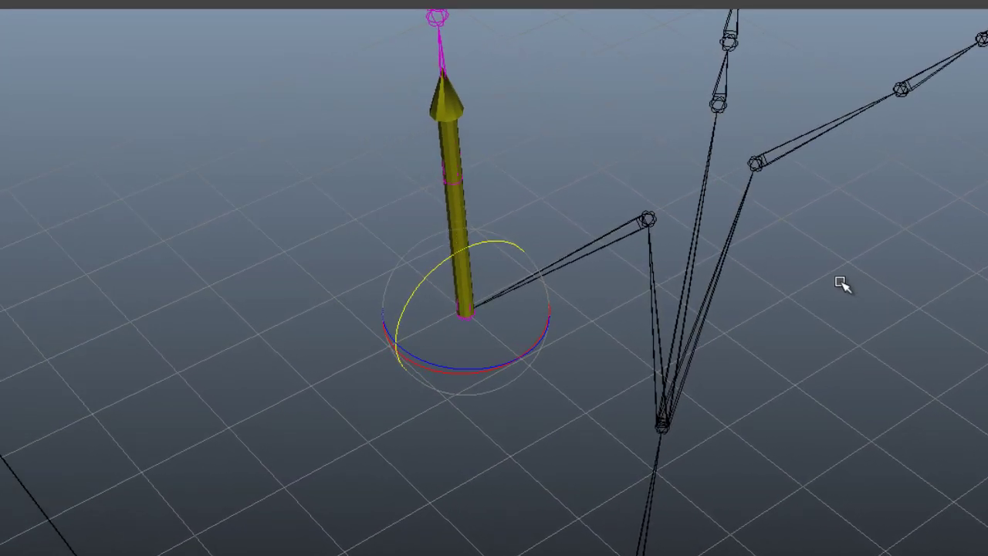
pyautogui.moveTo(840, 282); pyautogui.dragTo(815, 282, button='middle')
pyautogui.click(955, 143)
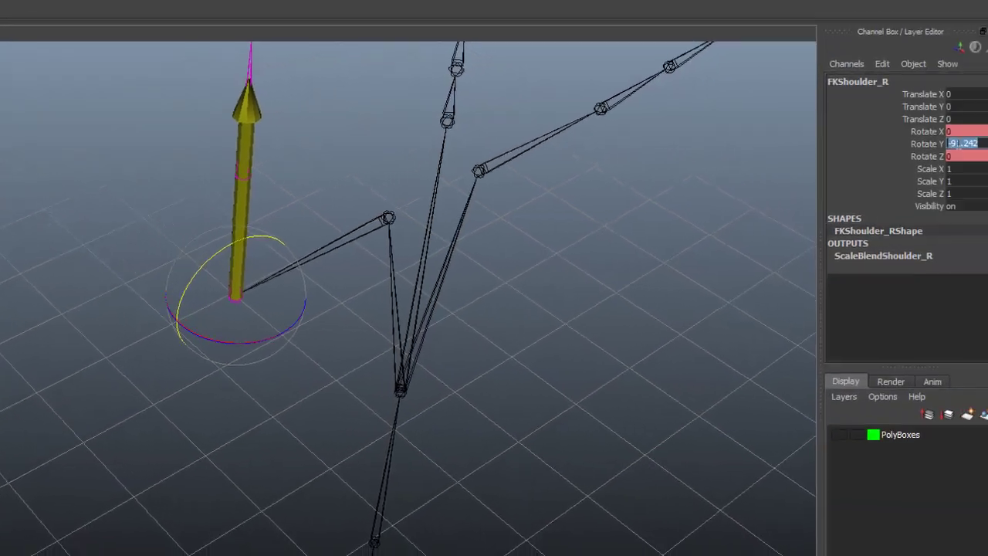
pyautogui.write('-90')
pyautogui.press('Return')
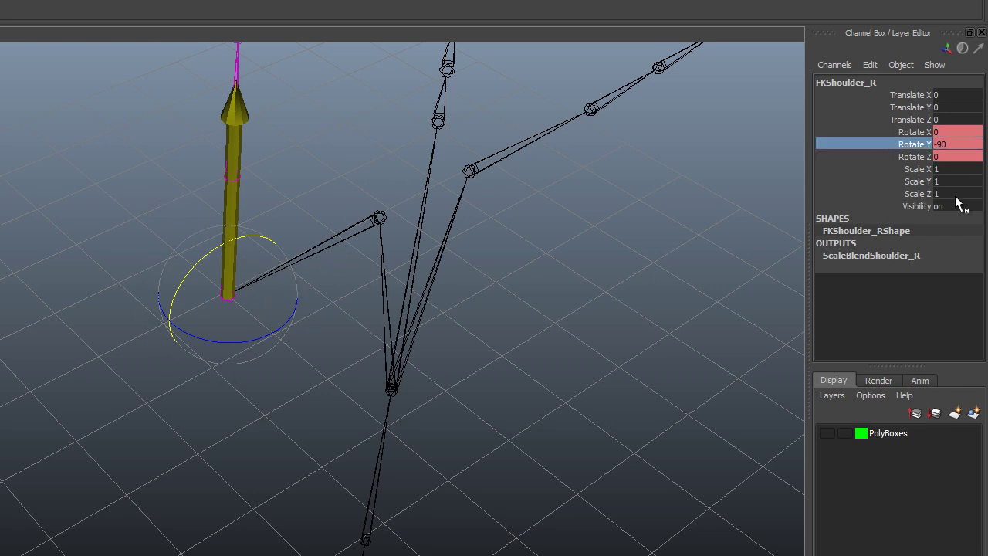
# Step: Rotate the right shoulder freely about Y to the opposite direction, and set Rotate Y back to -90
pyautogui.hotkey('ctrl', 'z')
pyautogui.moveTo(242, 254); pyautogui.dragTo(262, 319)
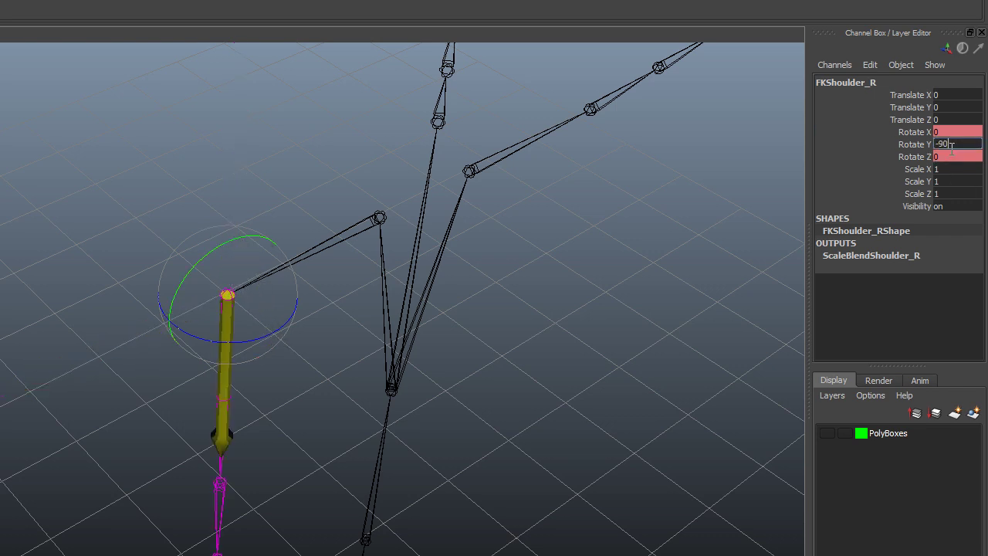
pyautogui.press('Return')
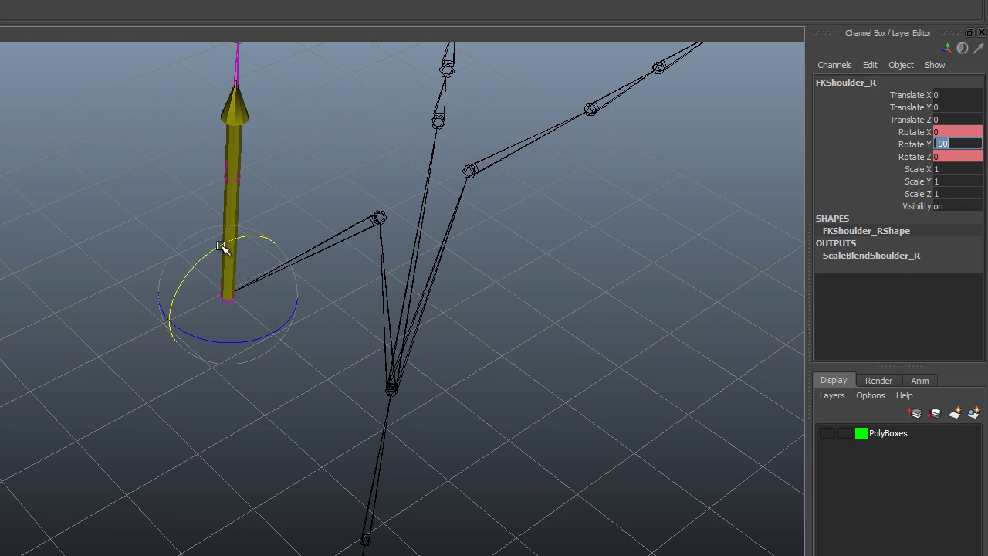
# Step: Try rotating the right shoulder control about its Z axis while Rotate Y is at -90
pyautogui.click(886, 134)
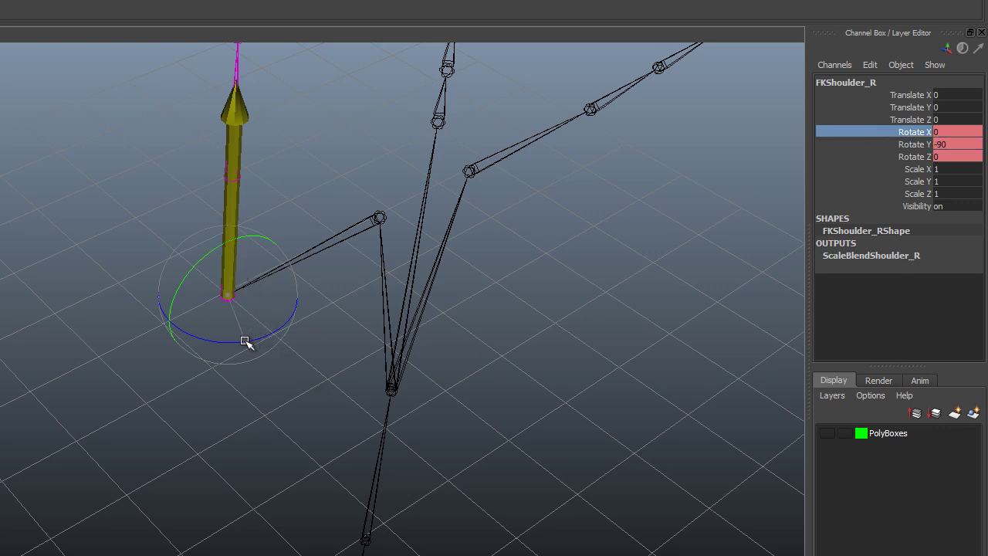
pyautogui.moveTo(245, 340); pyautogui.dragTo(301, 290)
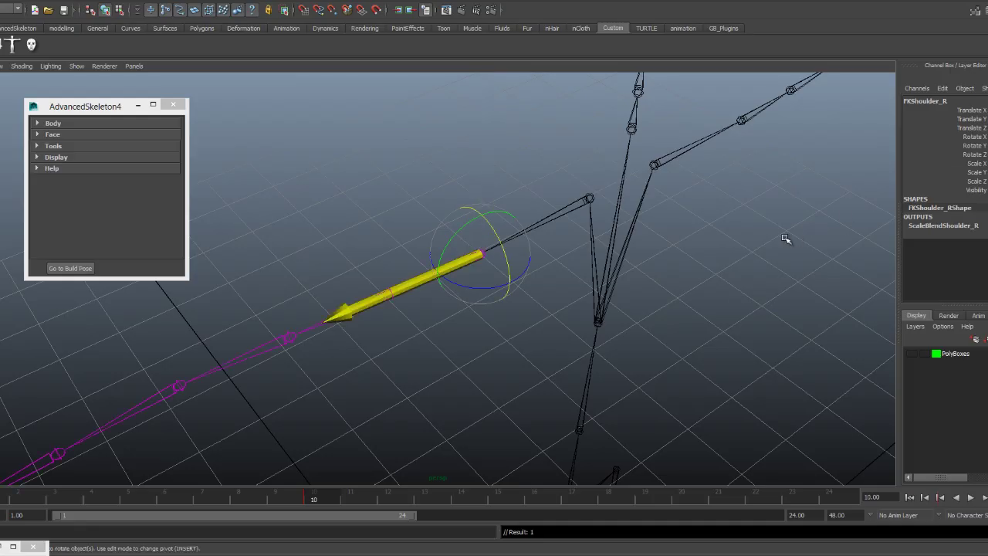
# Step: Set FKShoulder_R's rotate order to yzx and close its attributes
pyautogui.hotkey('ctrl', 'a')
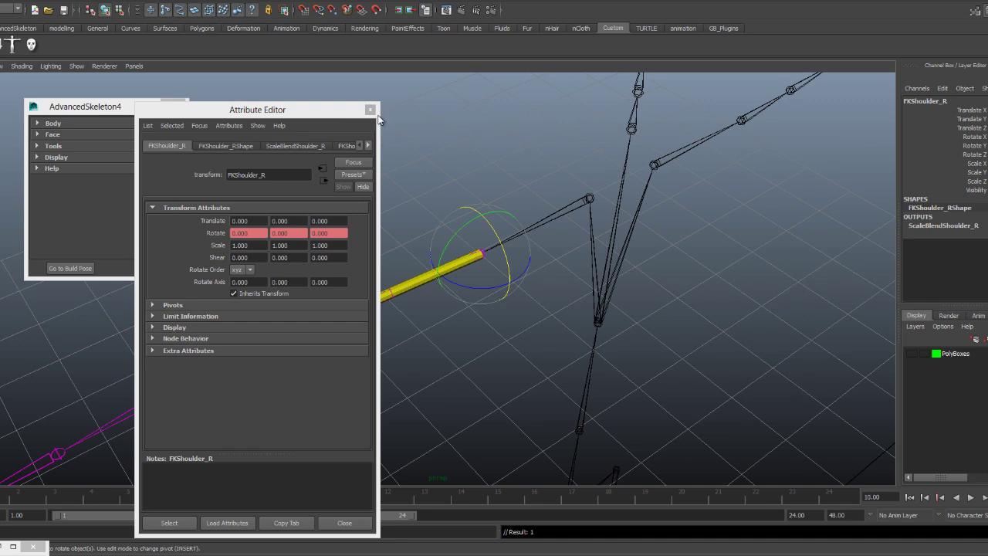
pyautogui.click(239, 269)
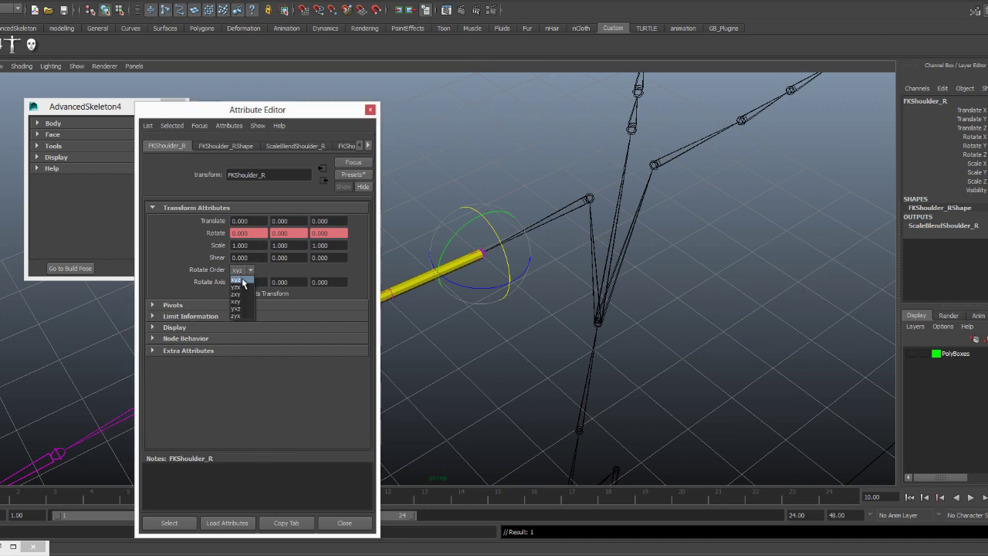
pyautogui.click(243, 291)
pyautogui.hotkey('ctrl', 'a')
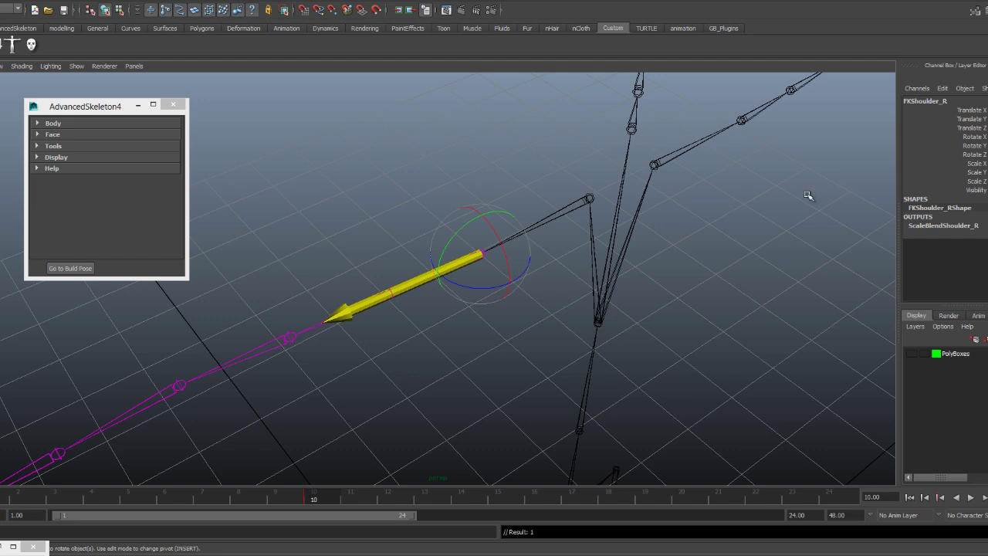
# Step: Show the gimbal lock indicator on the right shoulder control
pyautogui.click(420, 154)
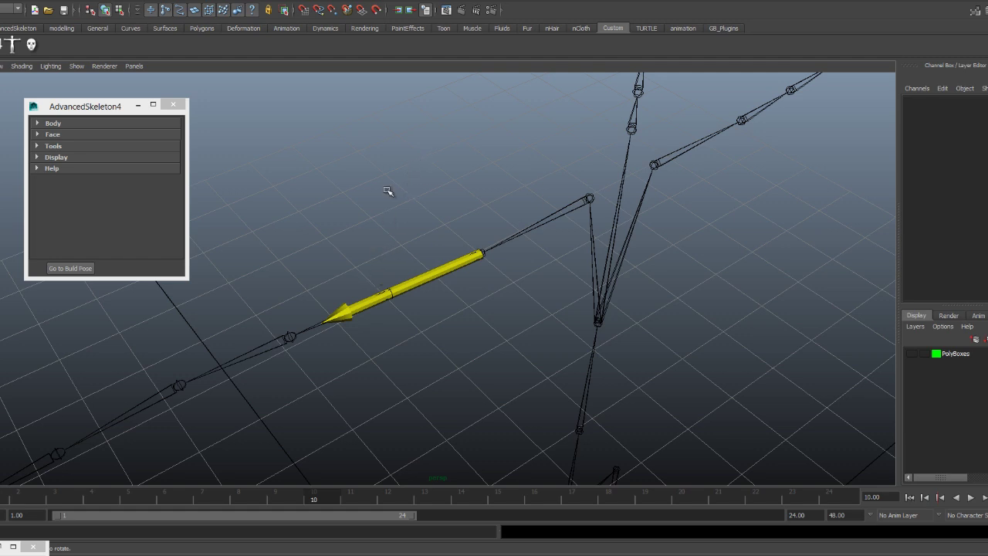
pyautogui.hotkey('shift', 'o')
pyautogui.keyDown('shift'); pyautogui.click(25, 195); pyautogui.keyUp('shift')
pyautogui.moveTo(102, 238); pyautogui.dragTo(100, 229)
pyautogui.hotkey('shift', 'h')
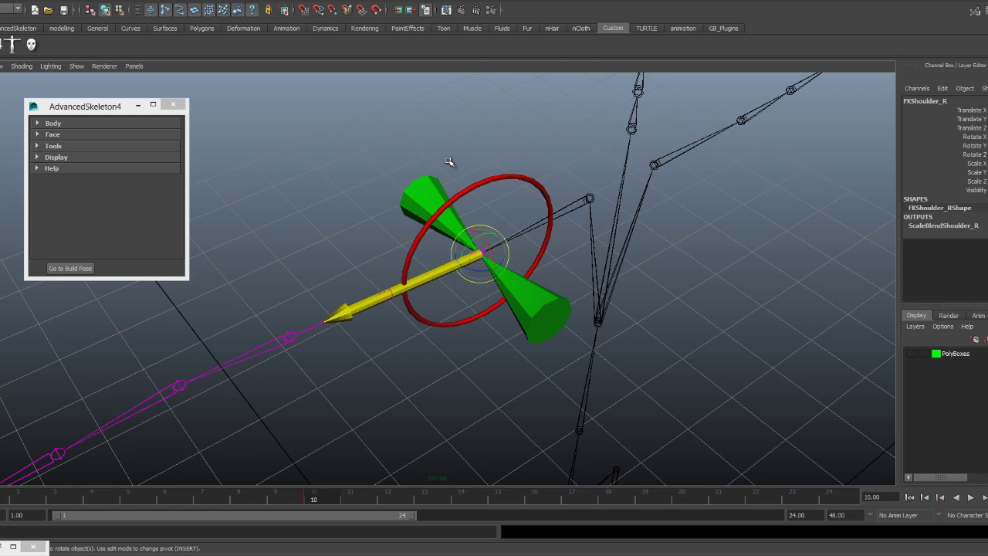
pyautogui.click(393, 241)
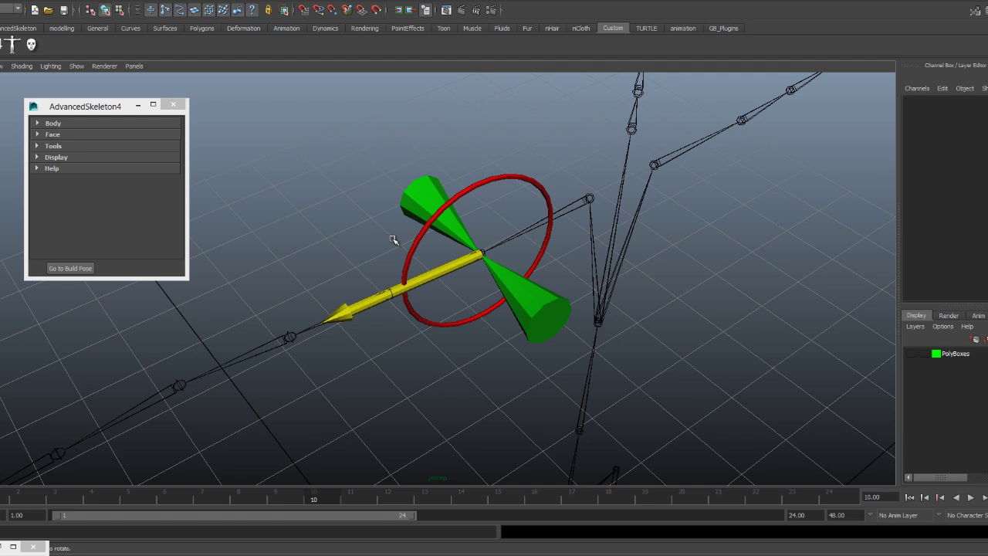
pyautogui.click(448, 140)
# Step: Open FKShoulder_R's attributes and compare the gimbal indicator under rotate orders such as xyz and xzy
pyautogui.rightClick(396, 175)
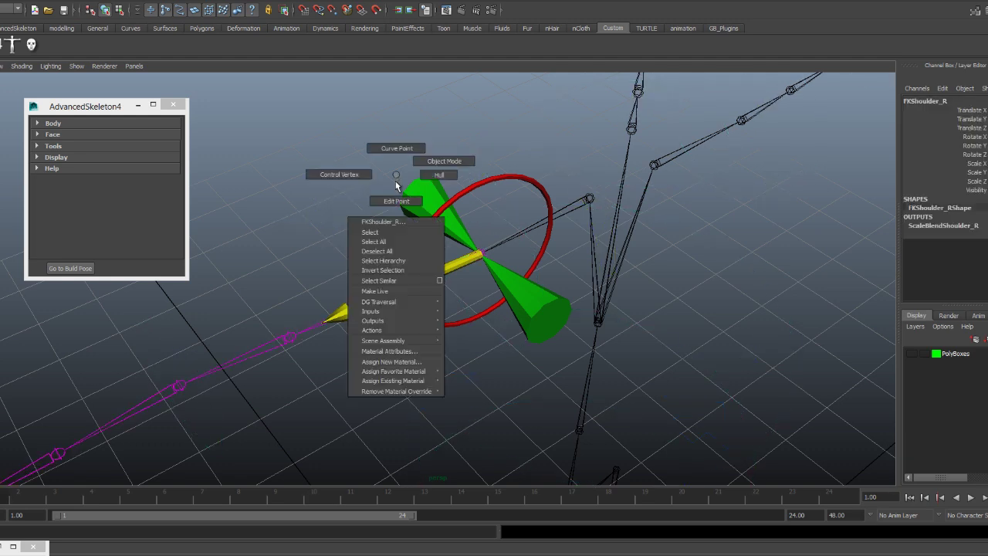
pyautogui.click(389, 222)
pyautogui.click(179, 233)
pyautogui.click(177, 244)
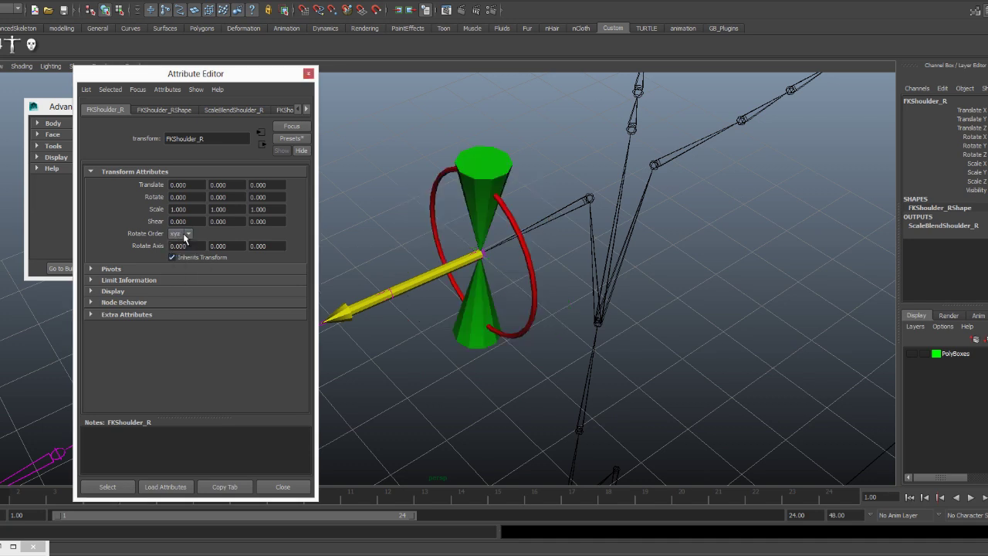
pyautogui.click(183, 234)
pyautogui.click(180, 251)
pyautogui.click(185, 234)
pyautogui.click(182, 260)
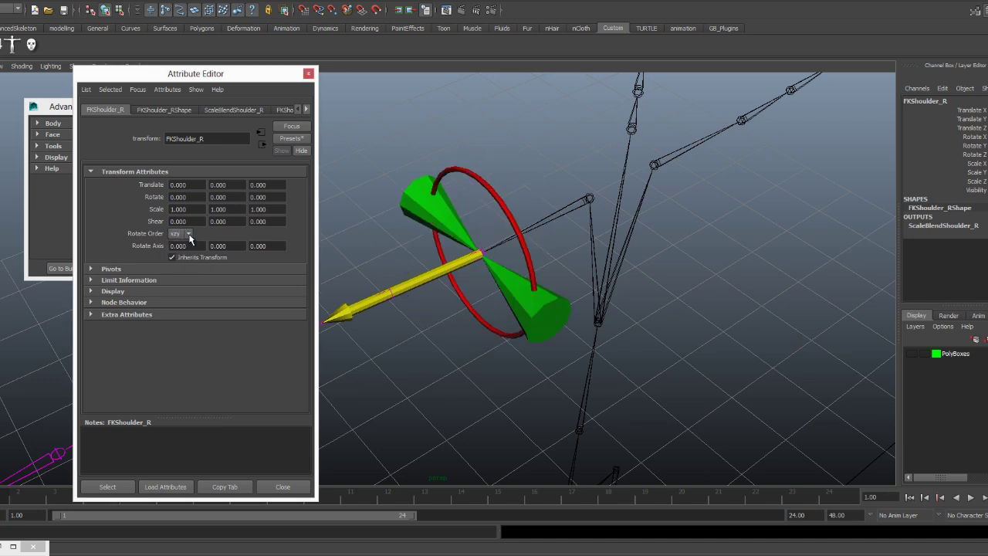
# Step: Cycle through the remaining rotate orders for FKShoulder_R, return to yzx and close its attributes
pyautogui.click(189, 232)
pyautogui.click(181, 279)
pyautogui.click(185, 233)
pyautogui.click(183, 239)
pyautogui.scroll(-1, 183, 234)
pyautogui.click(310, 75)
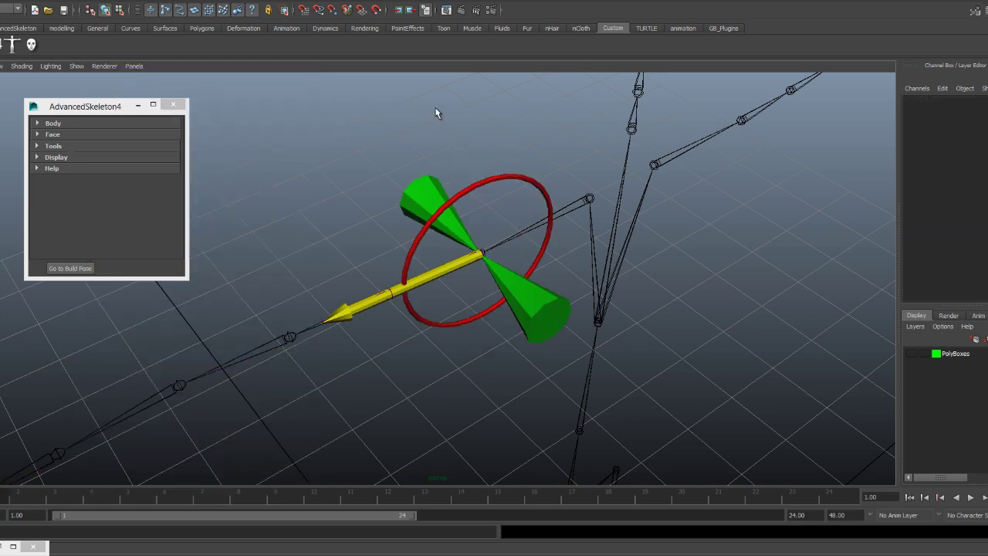
# Step: Check FKShoulder_R's rotate order and the FitSkeletons choices in AdvancedSkeleton's Body section, and close both windows
pyautogui.hotkey('ctrl', 'a')
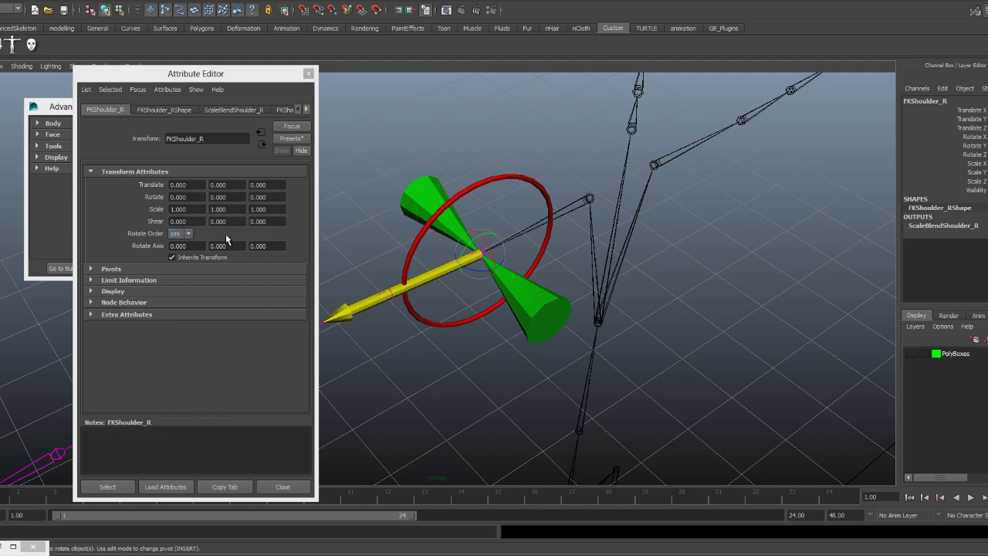
pyautogui.click(62, 186)
pyautogui.click(52, 124)
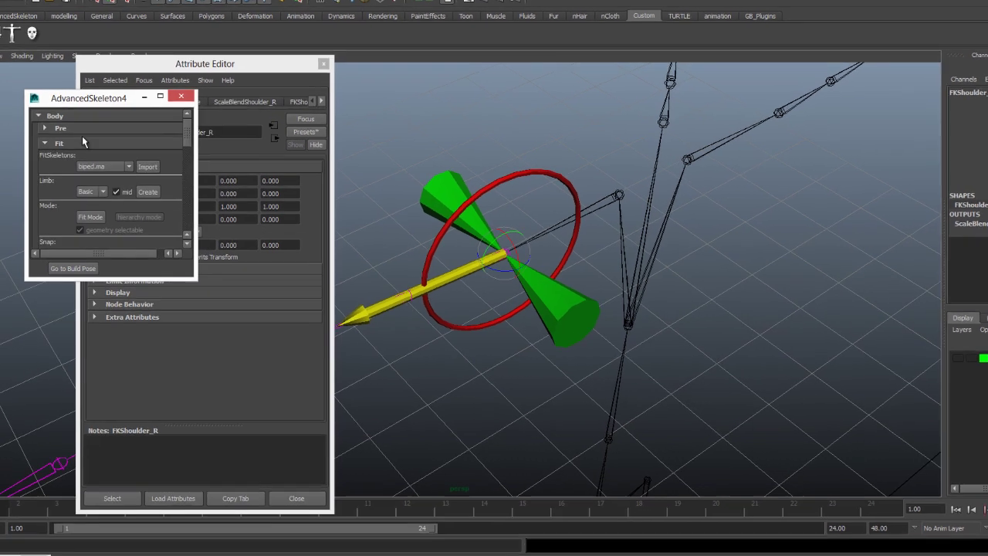
pyautogui.click(100, 171)
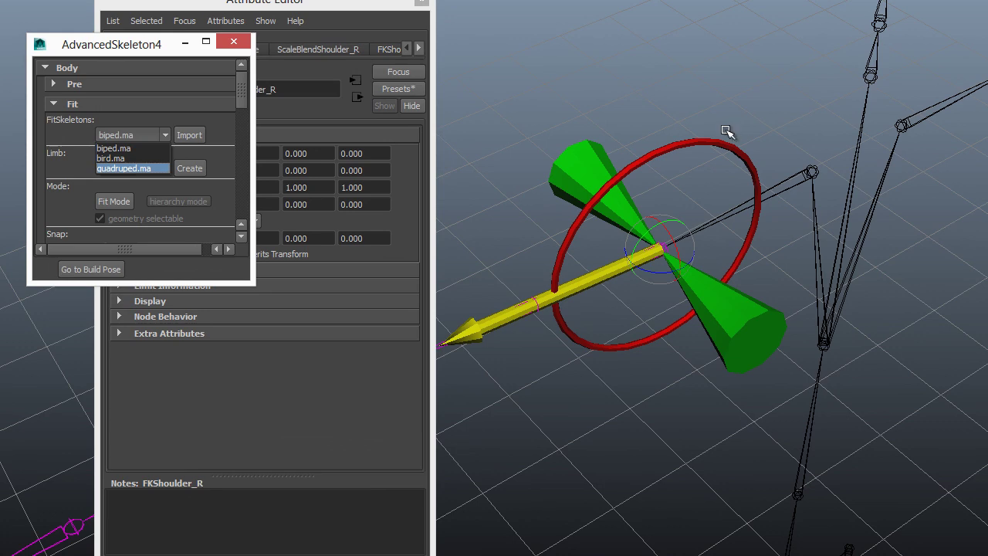
pyautogui.click(720, 2)
pyautogui.click(238, 44)
pyautogui.click(422, 2)
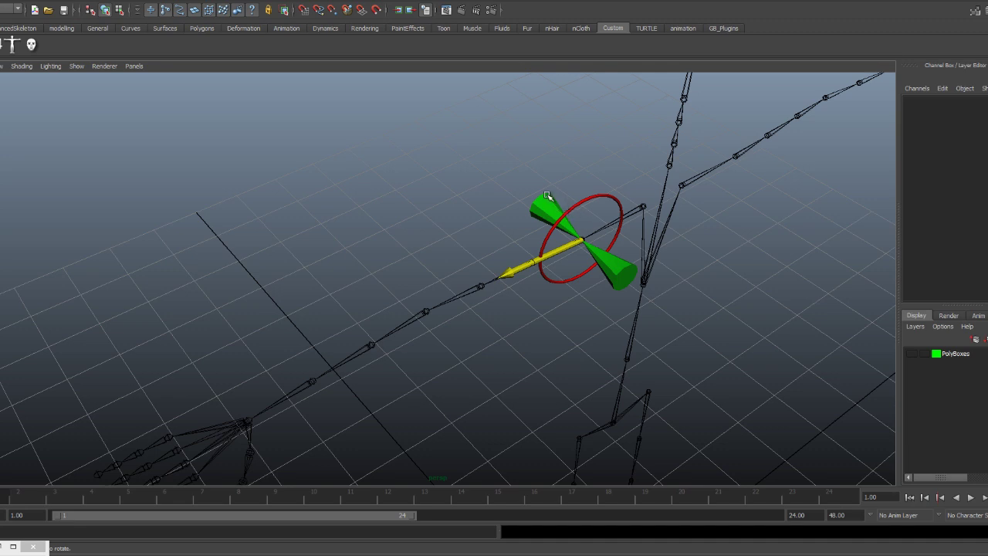
# Step: Open the biped picker and display the GimbalLock indicators for all of the rig's controls
pyautogui.click(547, 202)
pyautogui.moveTo(547, 175); pyautogui.dragTo(554, 223, button='right')
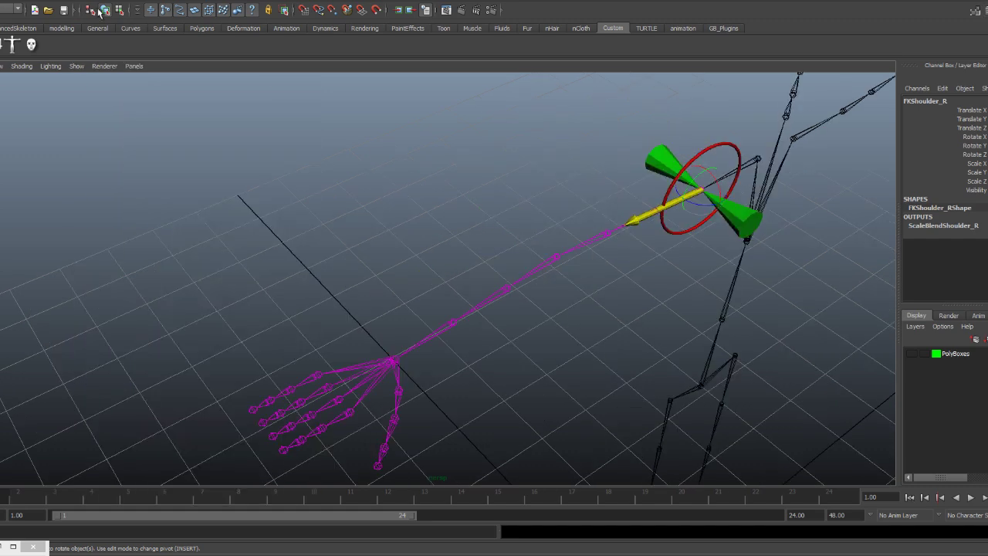
pyautogui.click(12, 44)
pyautogui.click(227, 241)
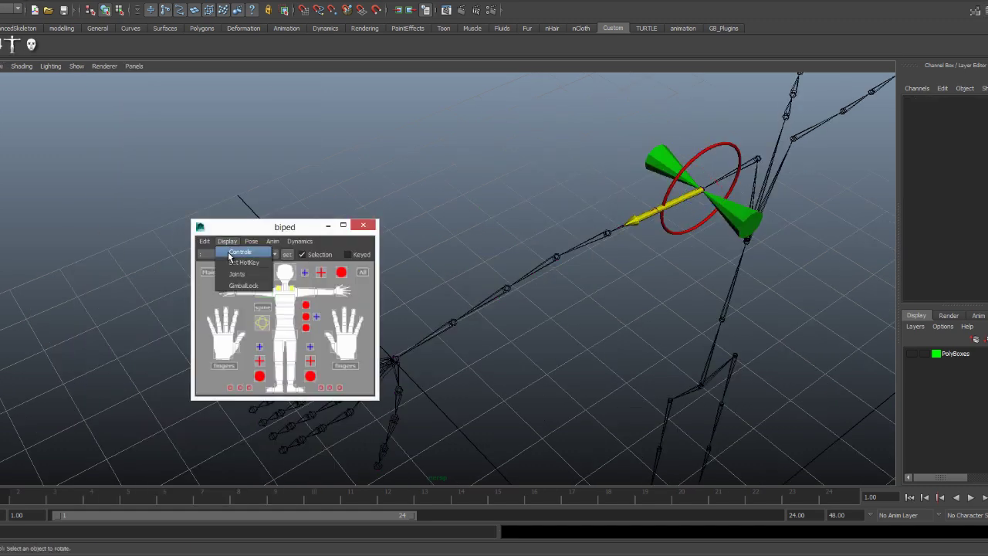
pyautogui.click(230, 255)
pyautogui.keyDown('alt'); pyautogui.moveTo(525, 270); pyautogui.dragTo(666, 332, button='right'); pyautogui.keyUp('alt')
# Step: Try the zxy rotate order on the right elbow control FKElbow_R and set it back to xyz
pyautogui.click(548, 289)
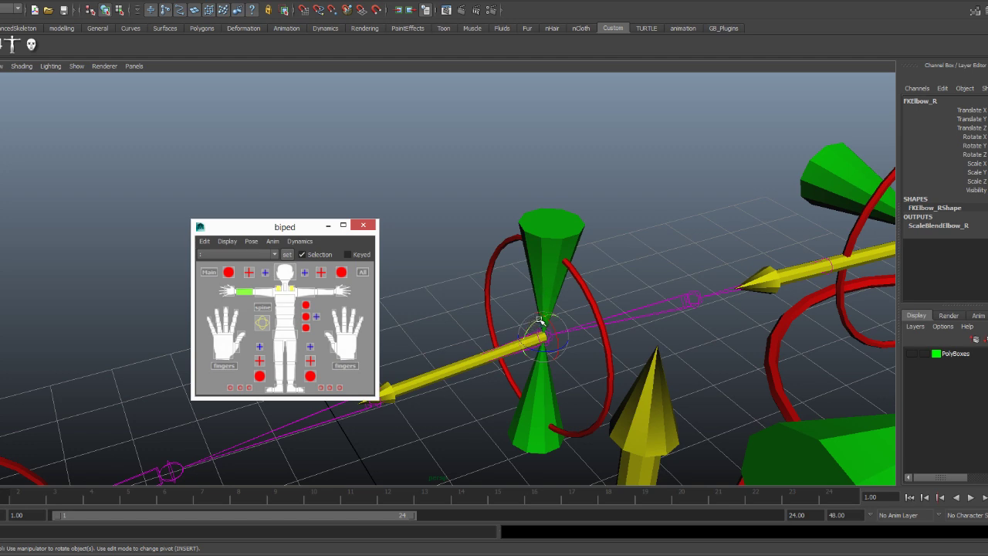
pyautogui.moveTo(539, 320); pyautogui.dragTo(535, 326)
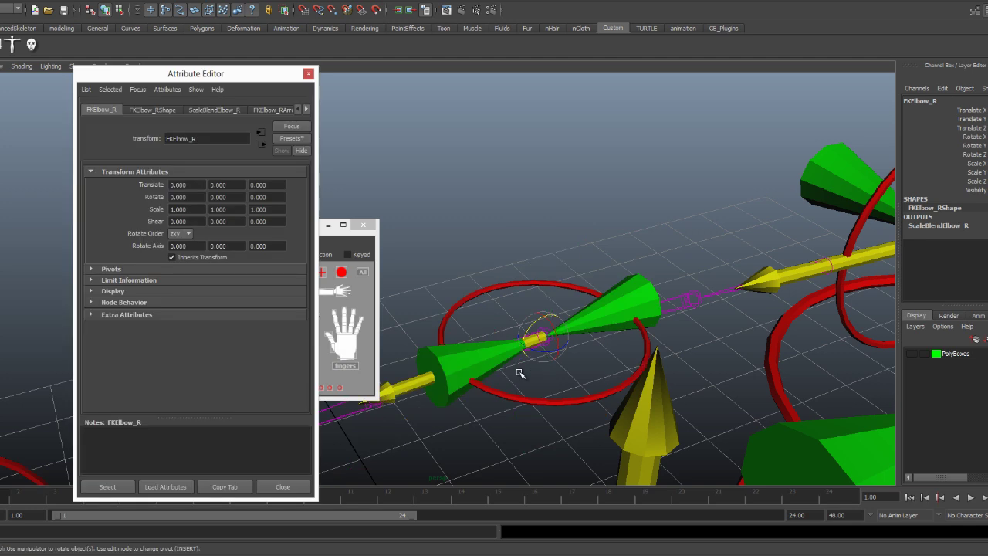
pyautogui.click(173, 234)
pyautogui.click(174, 243)
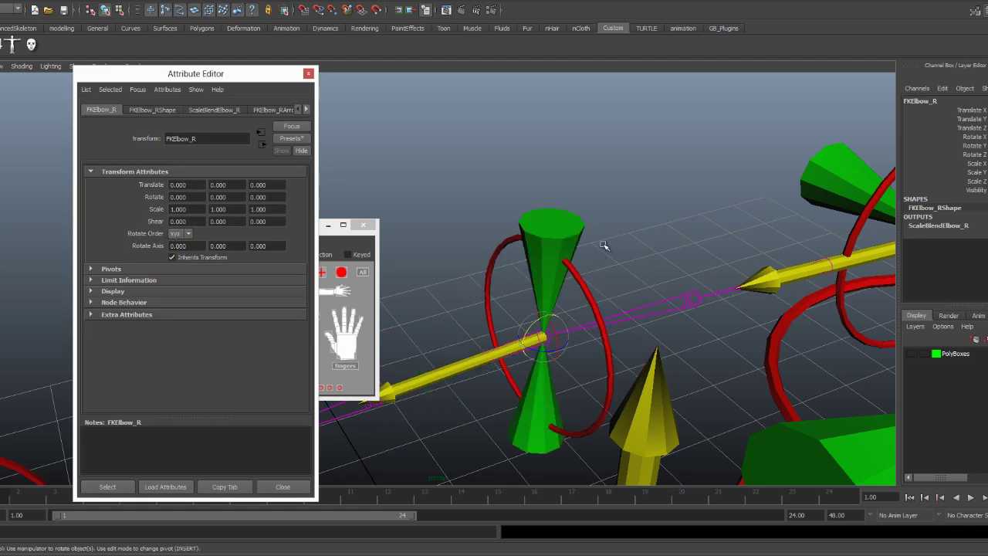
pyautogui.click(621, 223)
# Step: Test-rotate the right wrist control FKWrist_R about different axes, including about 90 degrees around Z, and undo the rotations
pyautogui.keyDown('alt'); pyautogui.moveTo(560, 299); pyautogui.dragTo(595, 128); pyautogui.keyUp('alt')
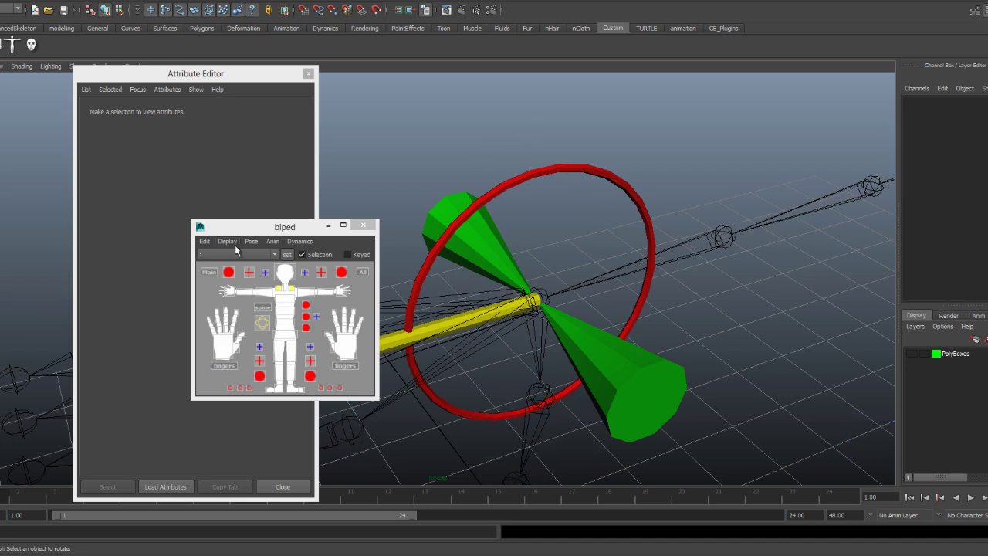
pyautogui.click(565, 173)
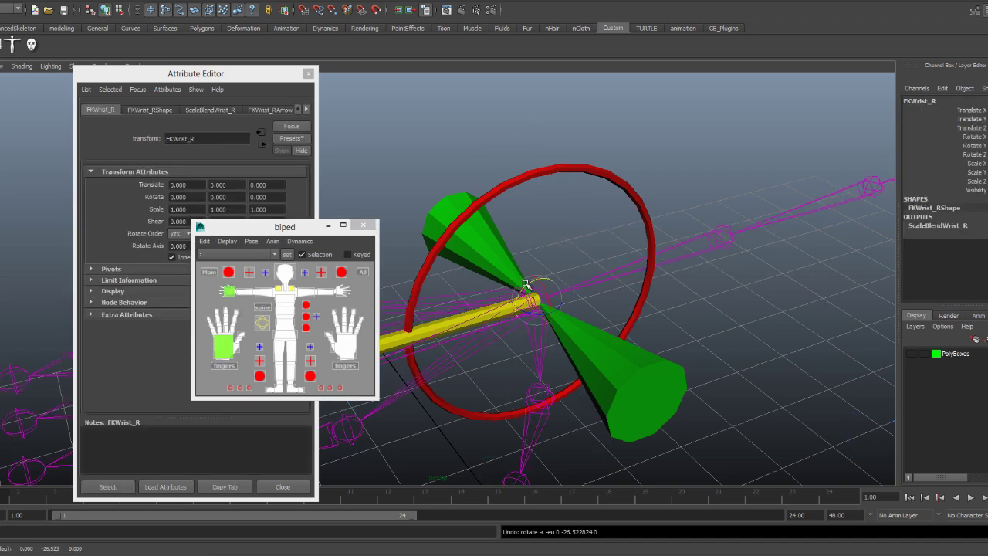
pyautogui.moveTo(524, 289); pyautogui.dragTo(560, 296)
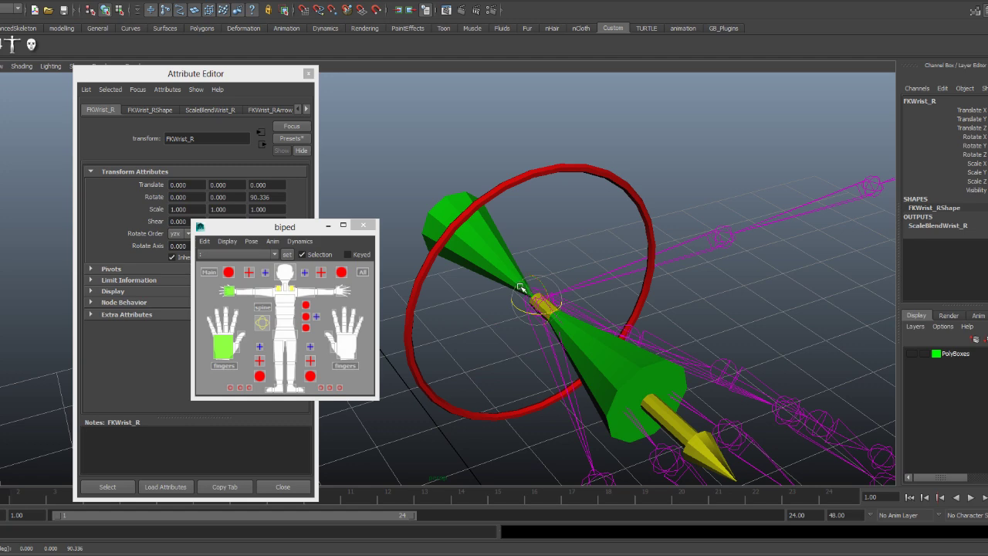
pyautogui.hotkey('ctrl', 'z')
pyautogui.moveTo(539, 312)
pyautogui.mouseDown()
pyautogui.moveTo(516, 311)
pyautogui.moveTo(531, 302)
pyautogui.moveTo(525, 313)
pyautogui.mouseUp()
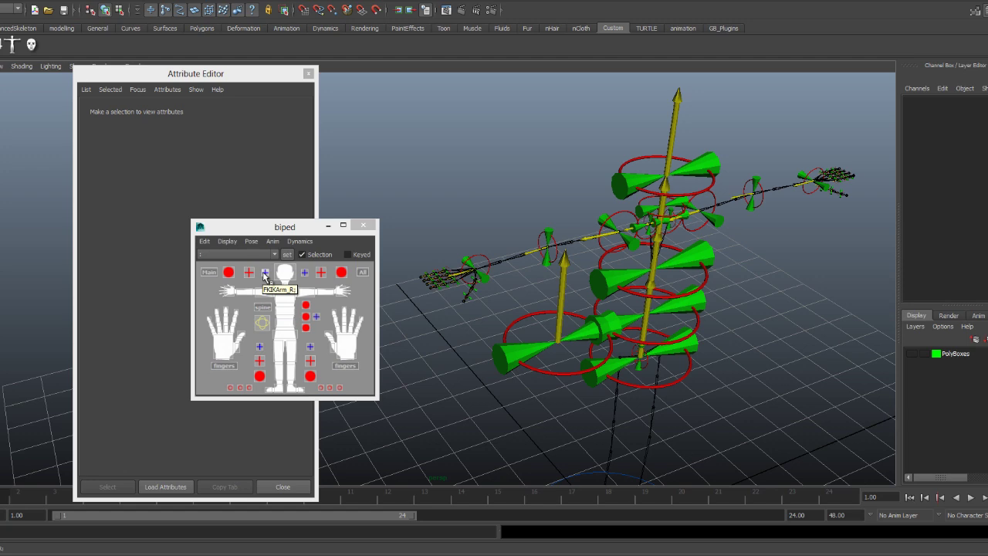
# Step: Blend the right arm from FK to IK with the FKIKBlend attribute of FKIKArm_R
pyautogui.click(264, 273)
pyautogui.click(970, 109)
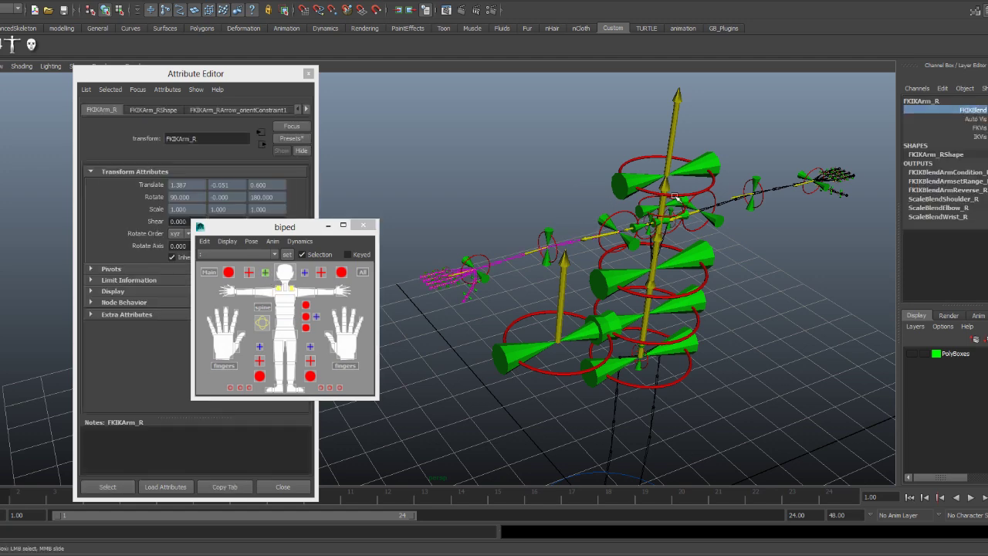
pyautogui.moveTo(624, 202); pyautogui.dragTo(647, 202, button='middle')
pyautogui.keyDown('alt'); pyautogui.moveTo(494, 232); pyautogui.dragTo(600, 250, button='right'); pyautogui.keyUp('alt')
pyautogui.keyDown('alt'); pyautogui.moveTo(600, 250); pyautogui.dragTo(580, 323, button='middle'); pyautogui.keyUp('alt')
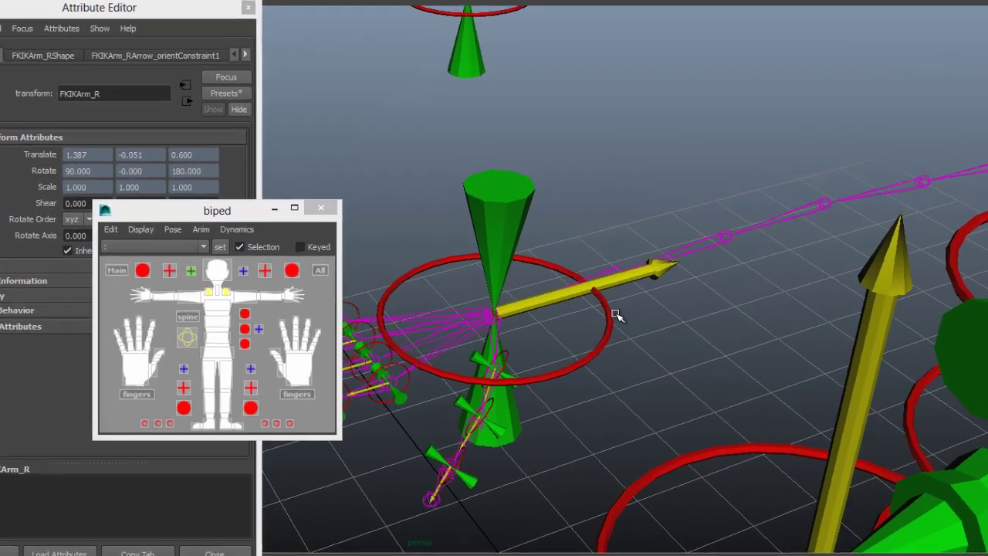
# Step: Select the right arm's IK control IKArm_R and limit the gimbal lock indicator display to it
pyautogui.click(228, 272)
pyautogui.click(227, 241)
pyautogui.click(235, 262)
pyautogui.click(519, 161)
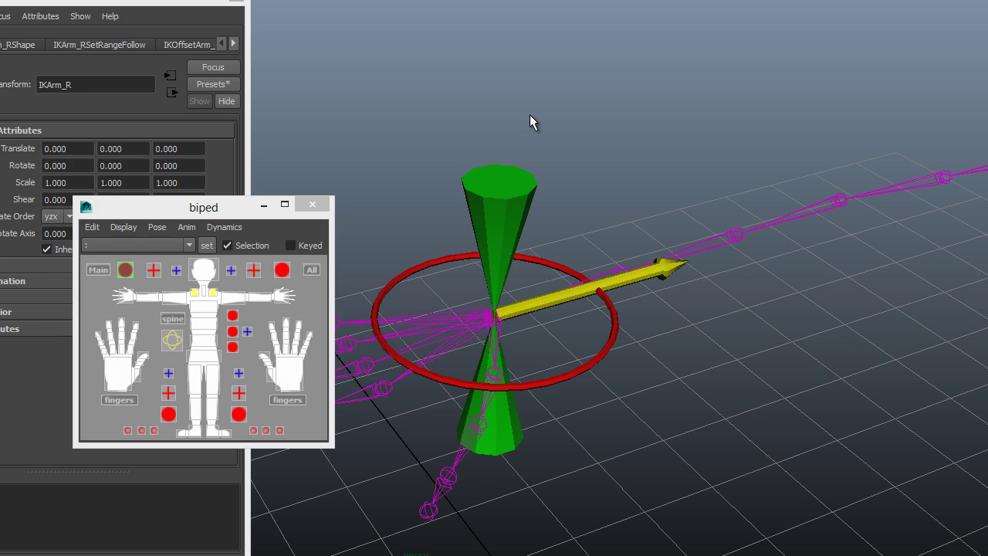
# Step: Try moving IKArm_R upward and rotating it slightly, undoing each change
pyautogui.press('w')
pyautogui.moveTo(501, 294); pyautogui.dragTo(535, 85)
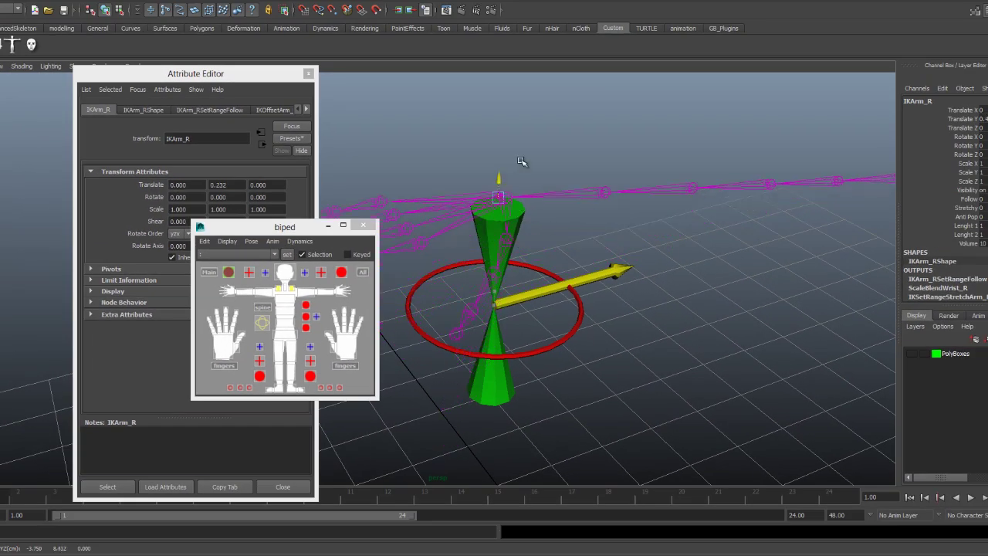
pyautogui.hotkey('ctrl', 'z')
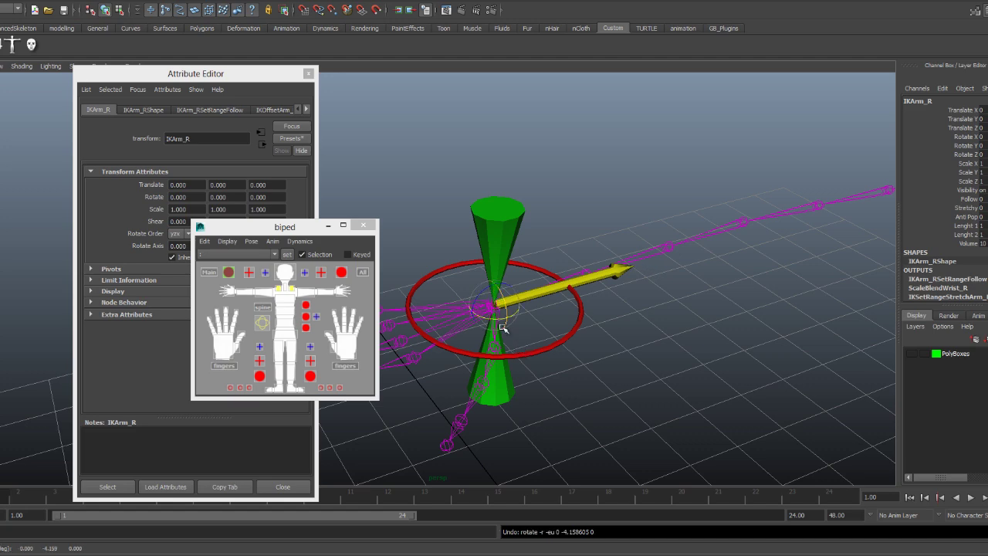
pyautogui.moveTo(481, 316)
pyautogui.mouseDown()
pyautogui.moveTo(491, 318)
pyautogui.moveTo(477, 314)
pyautogui.moveTo(491, 319)
pyautogui.moveTo(488, 293)
pyautogui.moveTo(481, 322)
pyautogui.mouseUp()
pyautogui.hotkey('ctrl', 'z')
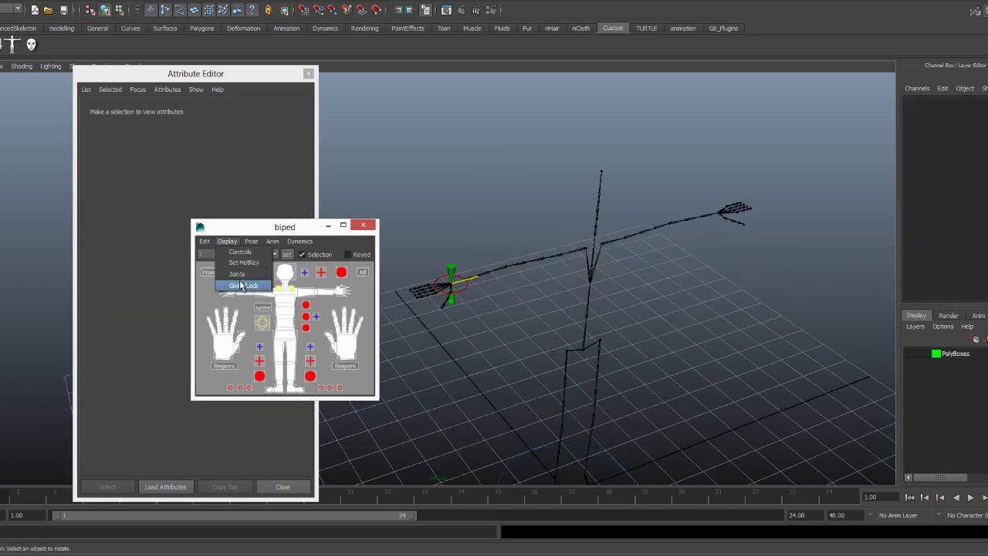
# Step: Turn off the GimbalLock indicator on the IK arm and display the indicators for all controls
pyautogui.click(243, 284)
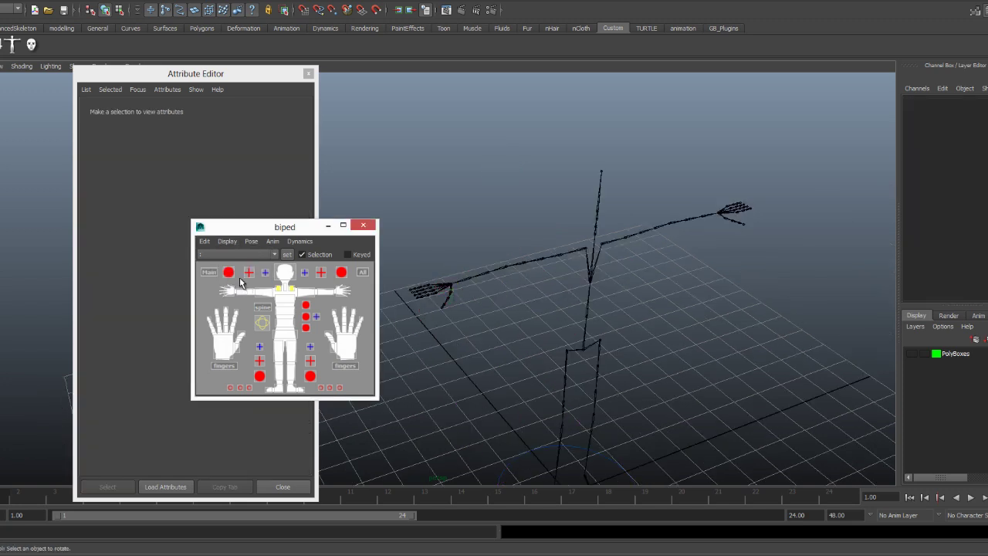
pyautogui.click(236, 245)
pyautogui.click(241, 287)
# Step: Switch the right arm back to FK and select its shoulder control FKShoulder_R
pyautogui.click(601, 242)
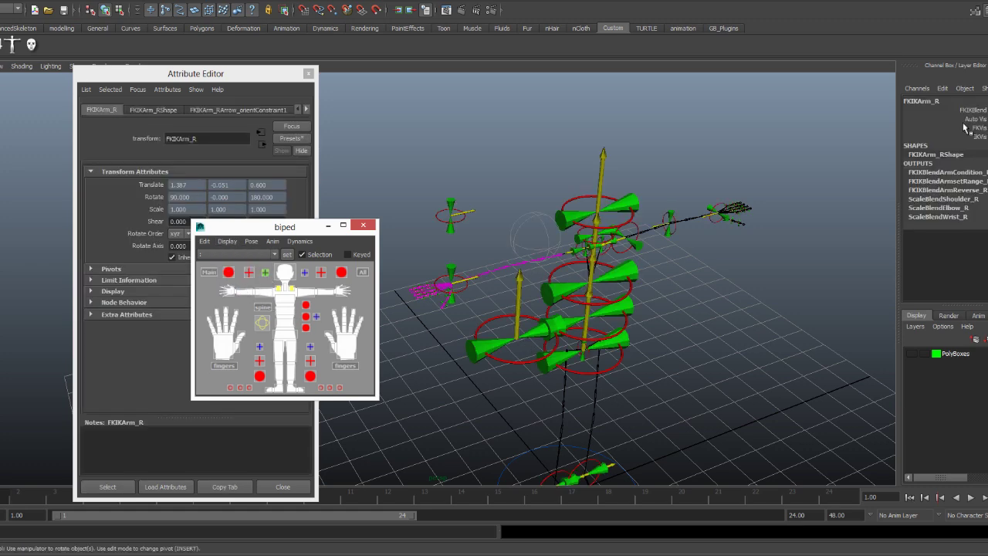
pyautogui.scroll(6, 601, 242)
pyautogui.keyDown('alt'); pyautogui.moveTo(602, 242); pyautogui.dragTo(412, 306, button='middle'); pyautogui.keyUp('alt')
pyautogui.click(633, 169)
pyautogui.click(629, 175)
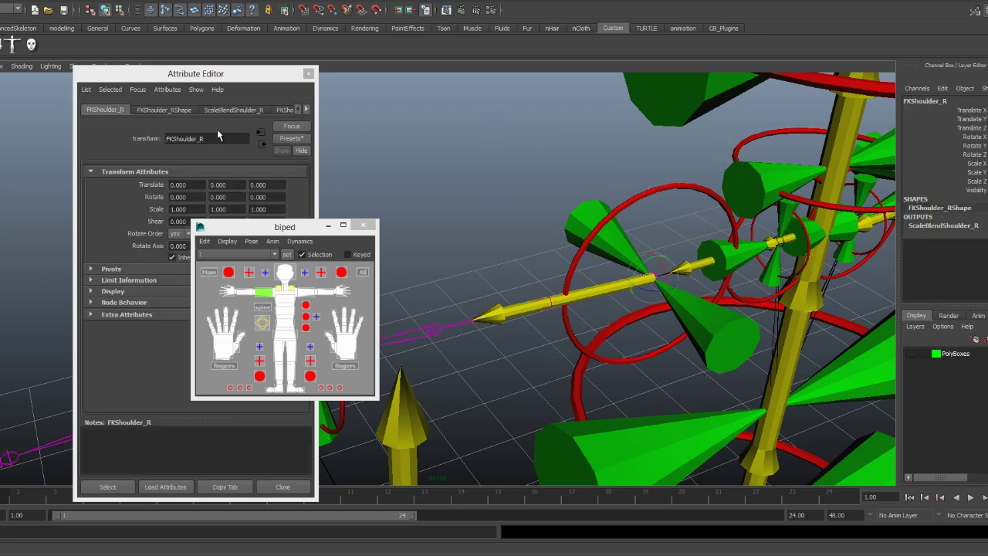
# Step: Try the xzy rotate order on FKShoulder_R and change it to yxz
pyautogui.click(212, 79)
pyautogui.click(179, 233)
pyautogui.click(178, 263)
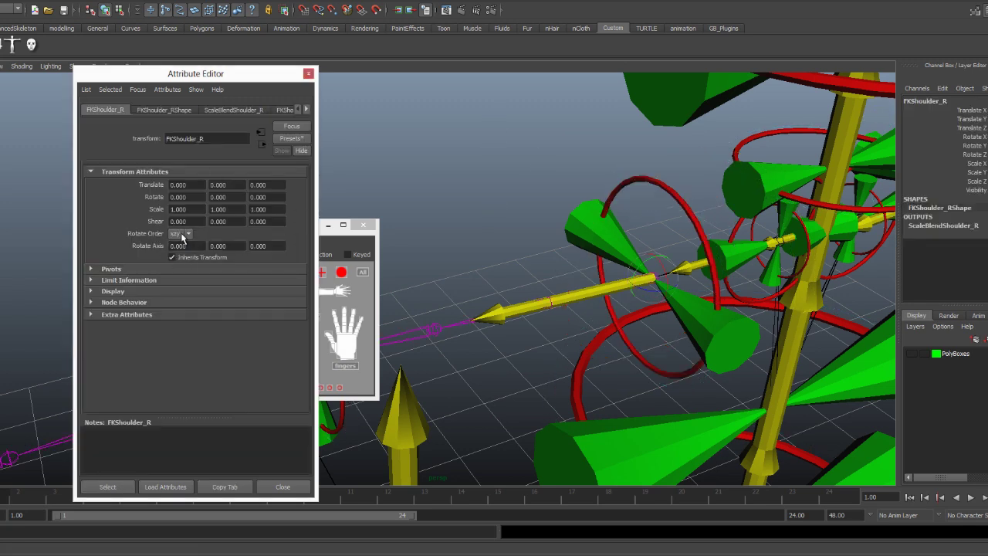
pyautogui.click(181, 234)
pyautogui.click(182, 233)
pyautogui.click(182, 235)
pyautogui.click(182, 238)
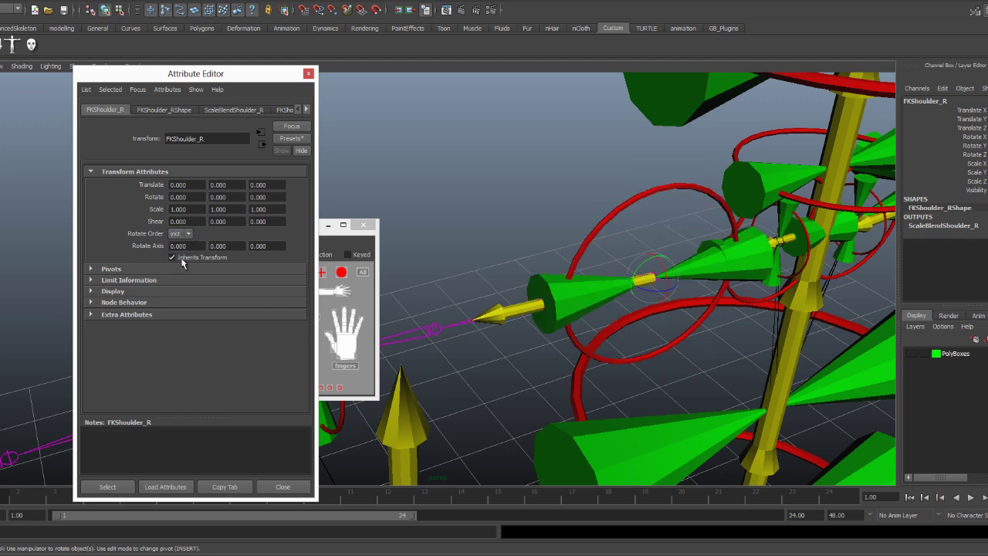
pyautogui.click(182, 235)
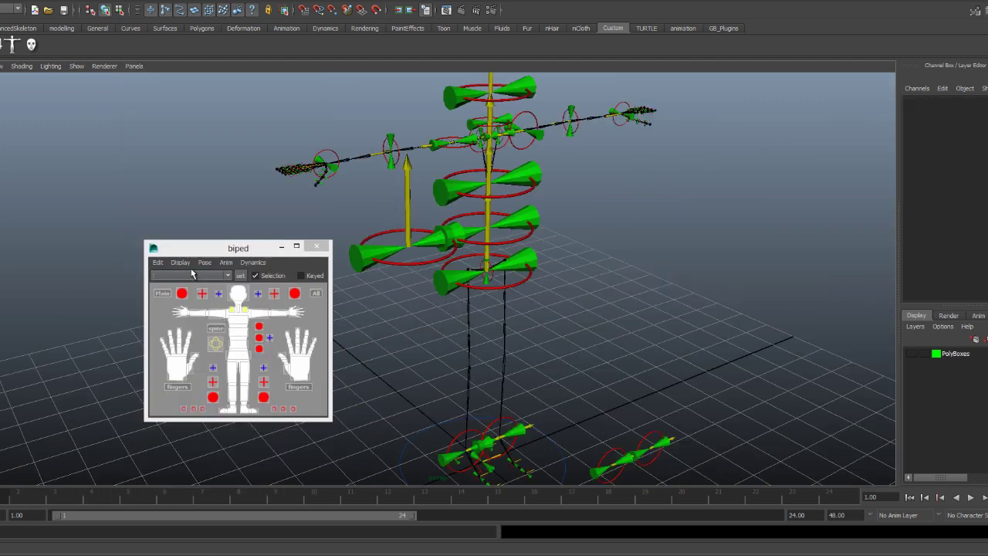
# Step: Toggle off the GimbalLock indicators across the whole biped rig
pyautogui.click(184, 263)
pyautogui.click(192, 302)
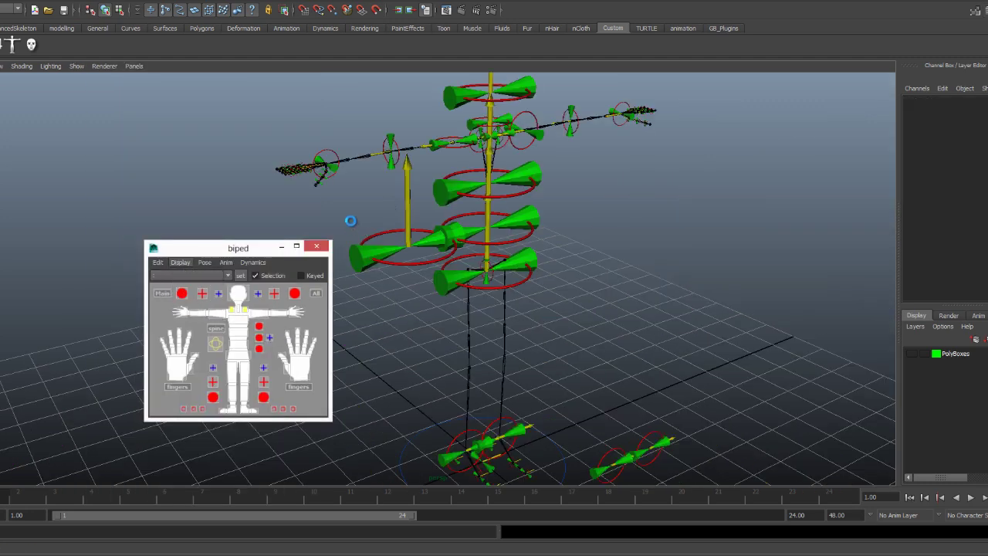